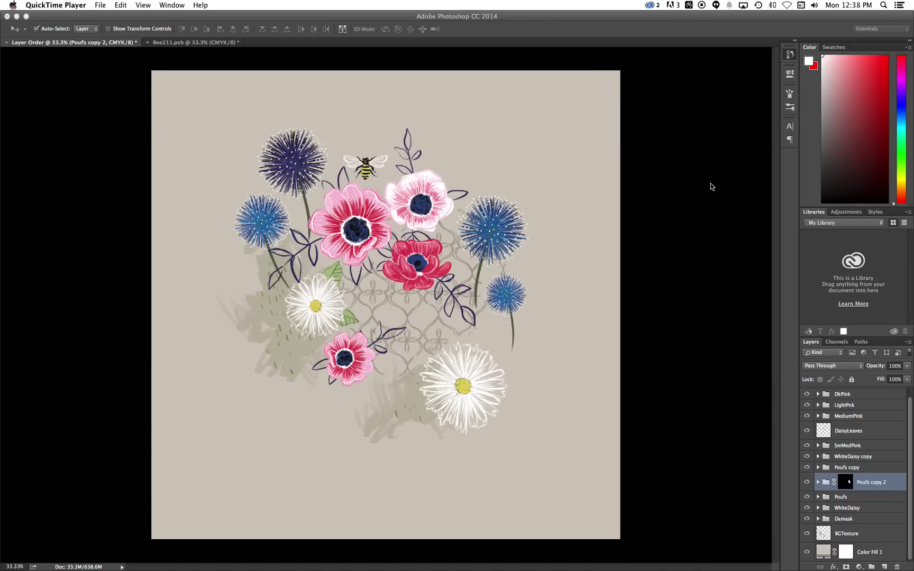
- Switch from QuickTime Player to Photoshop to show the Layer Order floral bouquet document
click(657, 191)
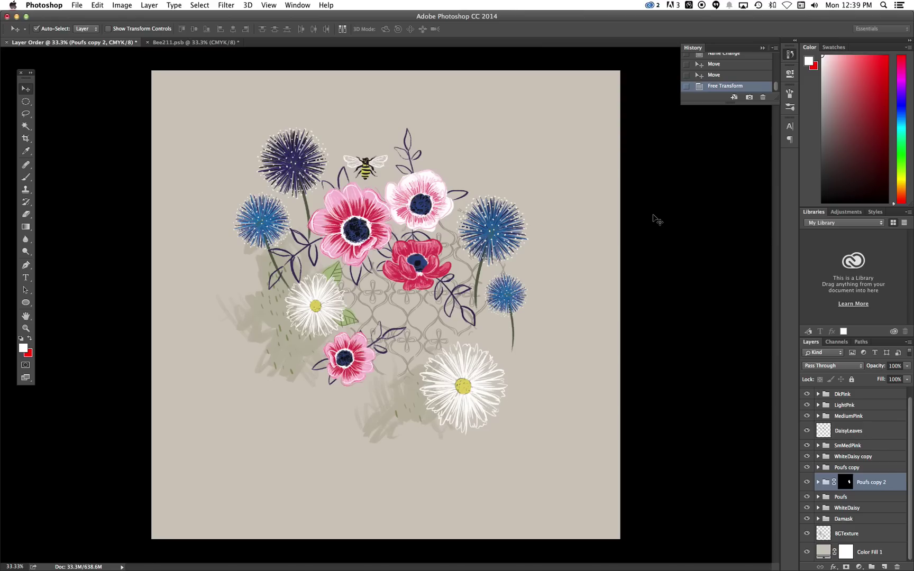
- Select every layer from Bee to BGTexture and convert them into one smart object
scroll(909, 419, up, 1)
scroll(909, 418, down, 1)
click(867, 536)
scroll(909, 469, up, 1)
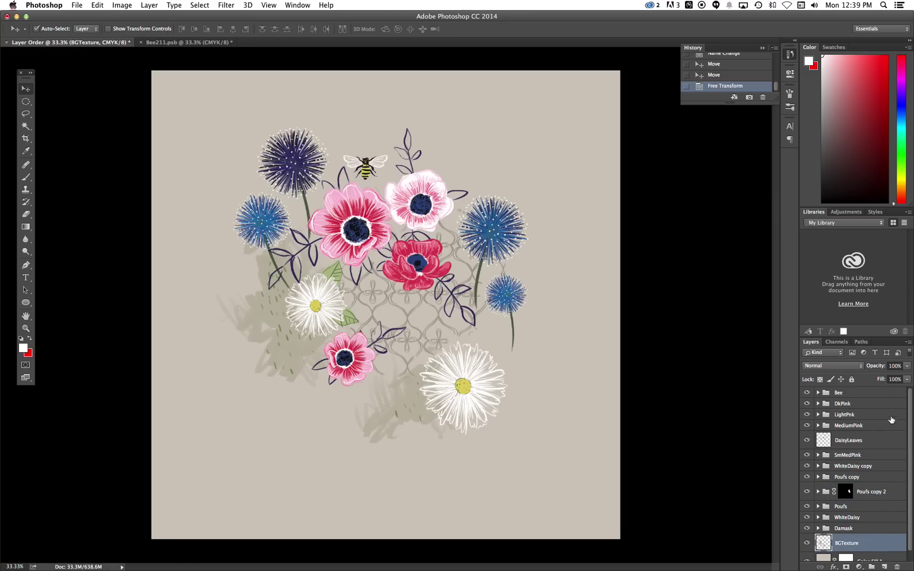
shift+click(879, 397)
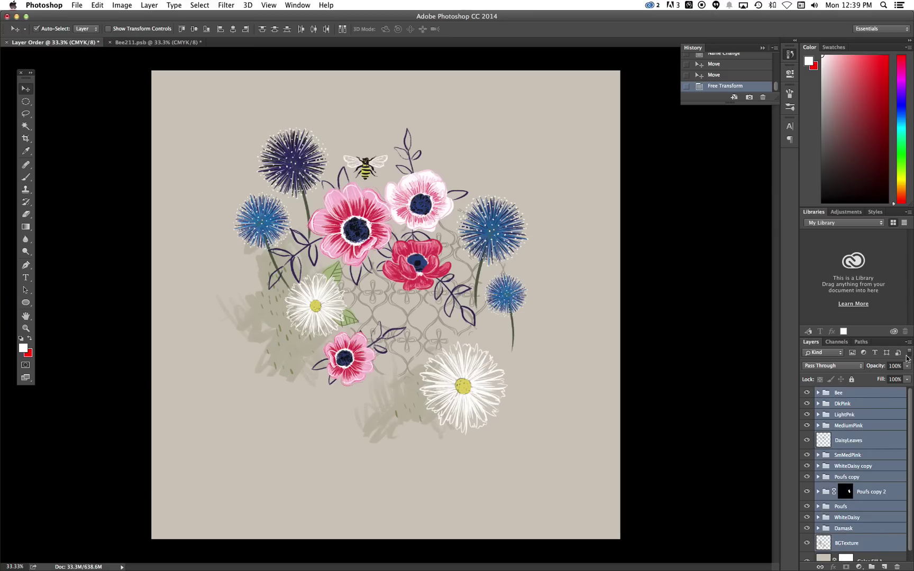
click(909, 342)
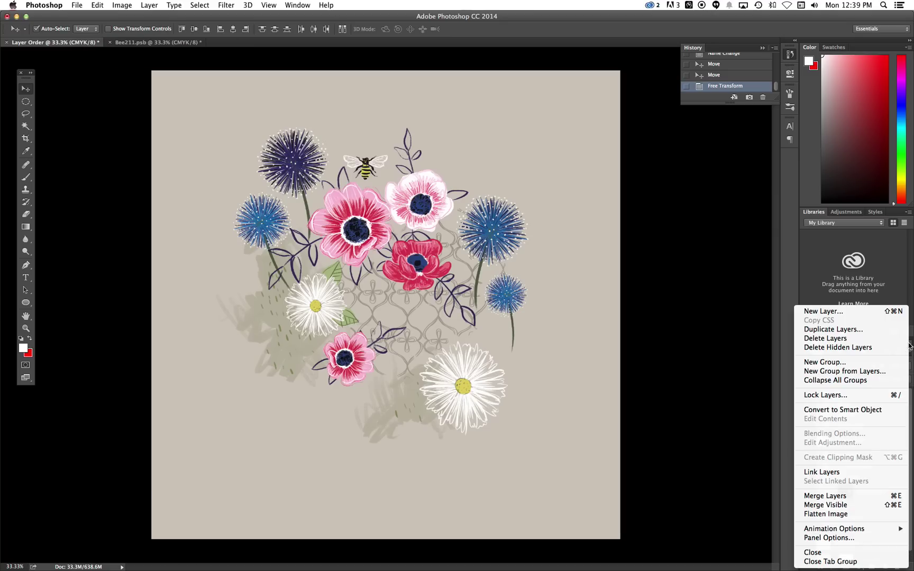
click(870, 410)
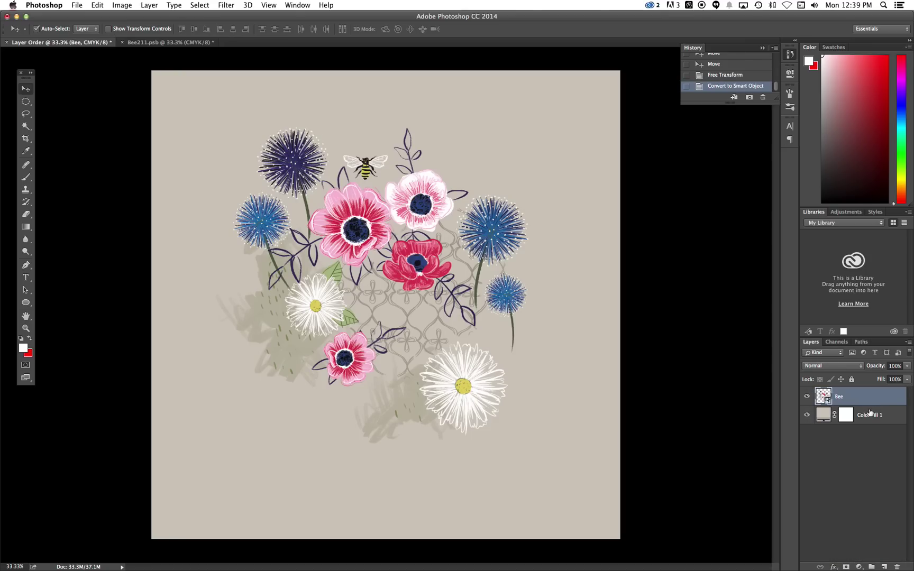
- Toggle the Bee smart object's visibility to confirm the merged bouquet
click(807, 397)
click(807, 397)
click(807, 396)
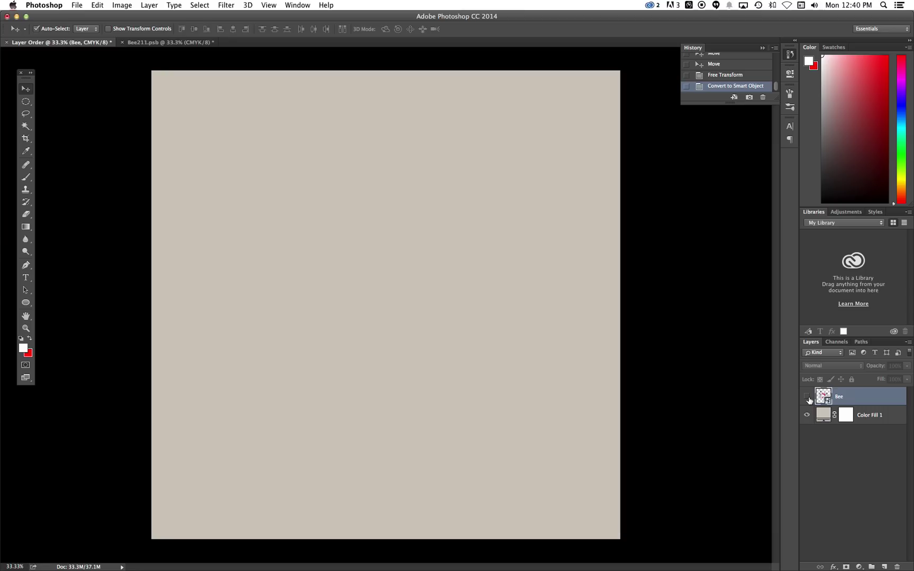
click(807, 396)
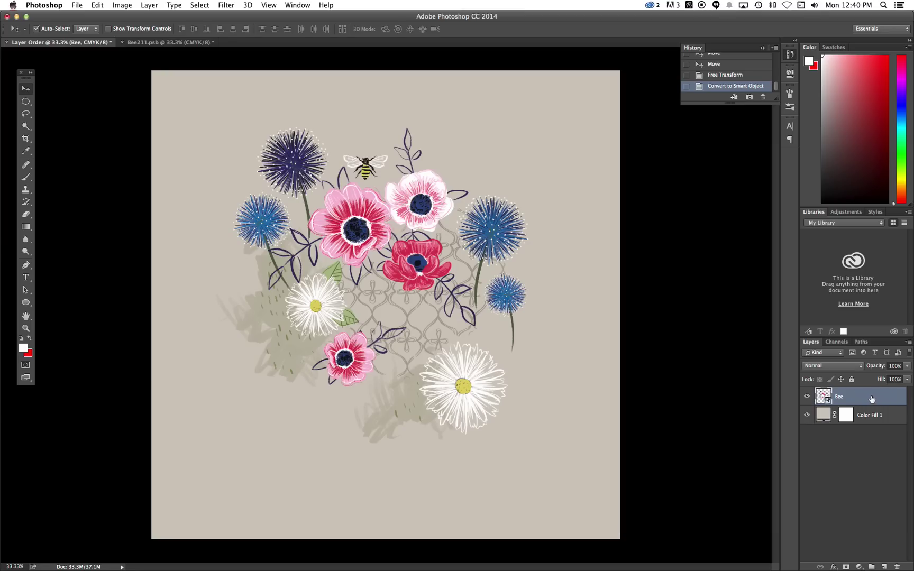
- Duplicate Bee and apply an Offset filter of -1526 horizontal, +738 vertical to Bee copy
drag(872, 400, 883, 567)
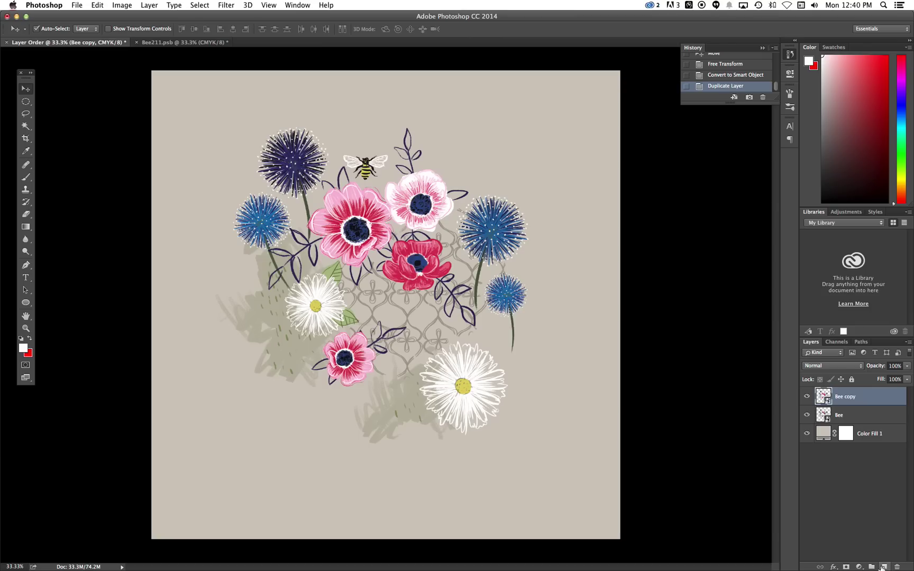
click(302, 5)
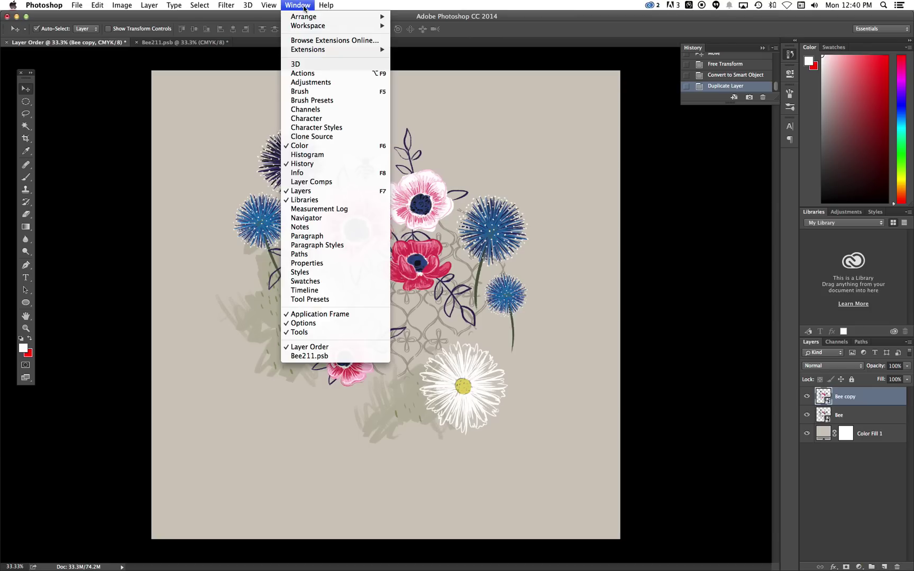
mouse_move(274, 7)
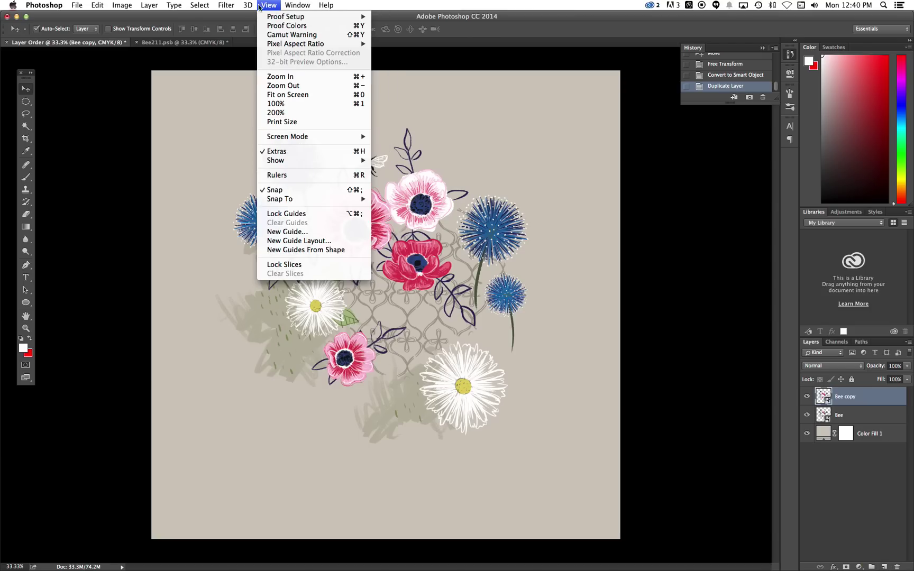
mouse_move(232, 6)
mouse_move(263, 200)
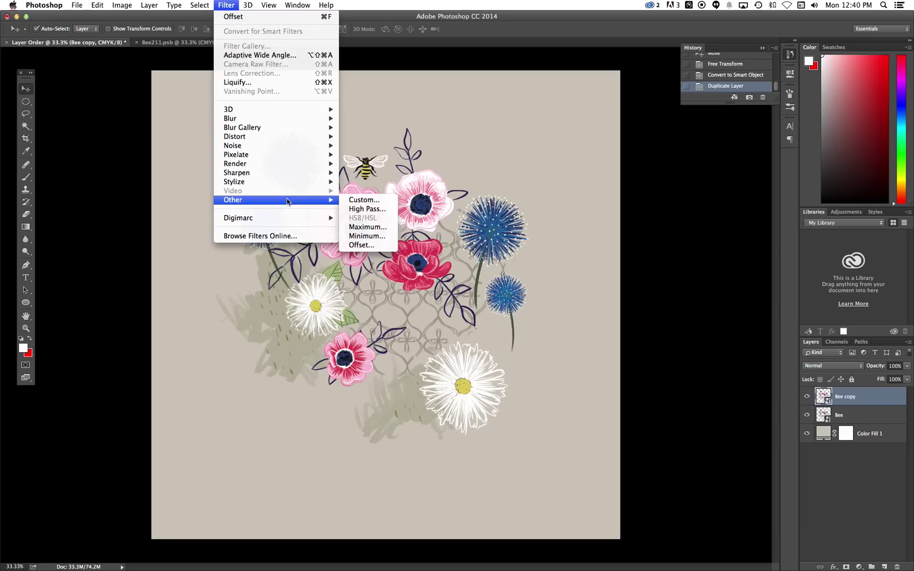
click(364, 247)
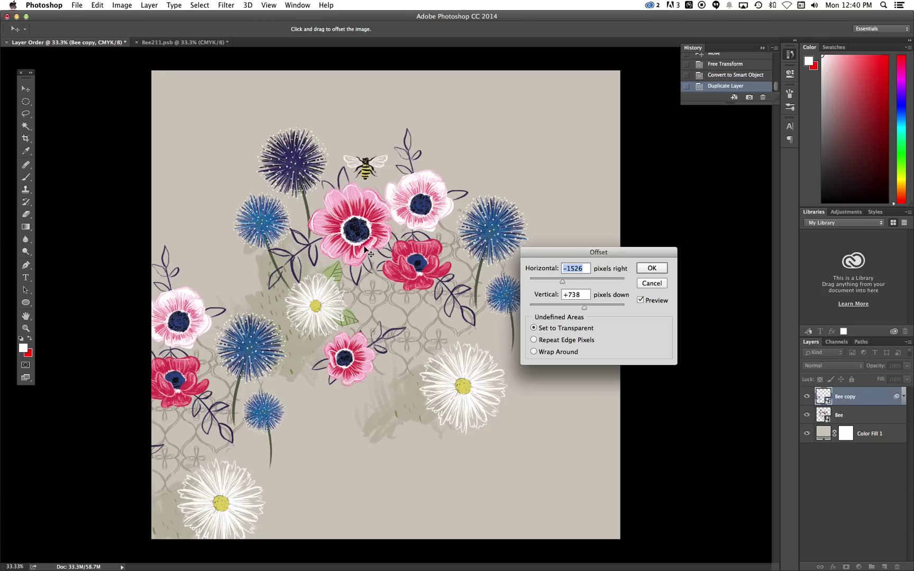
click(654, 269)
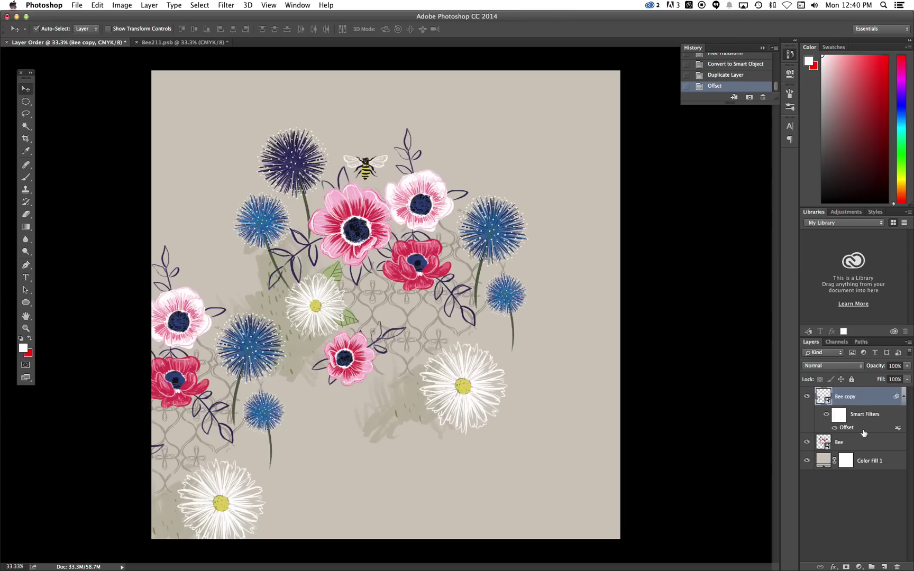
- Reopen Bee copy's Offset filter, trial a different horizontal shift, then cancel it
double_click(847, 427)
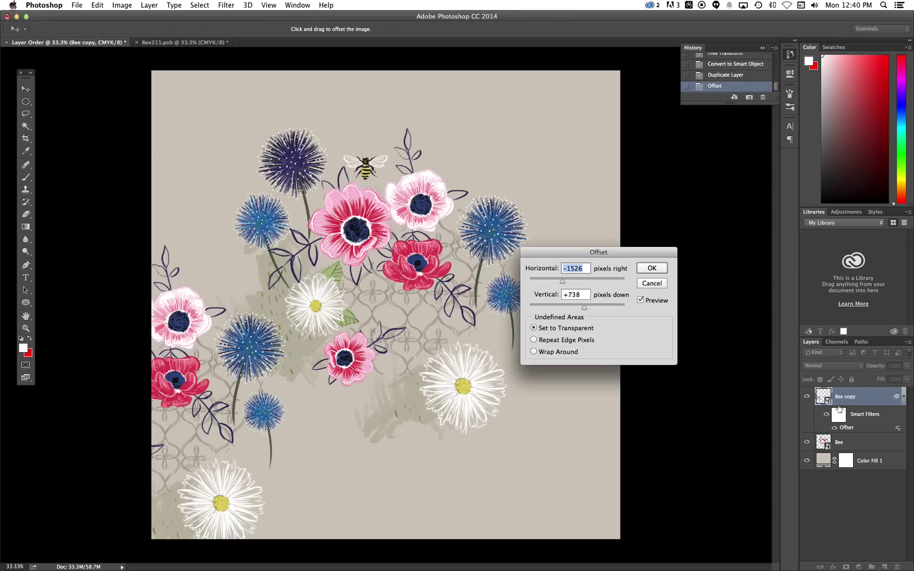
drag(566, 284, 584, 284)
click(654, 284)
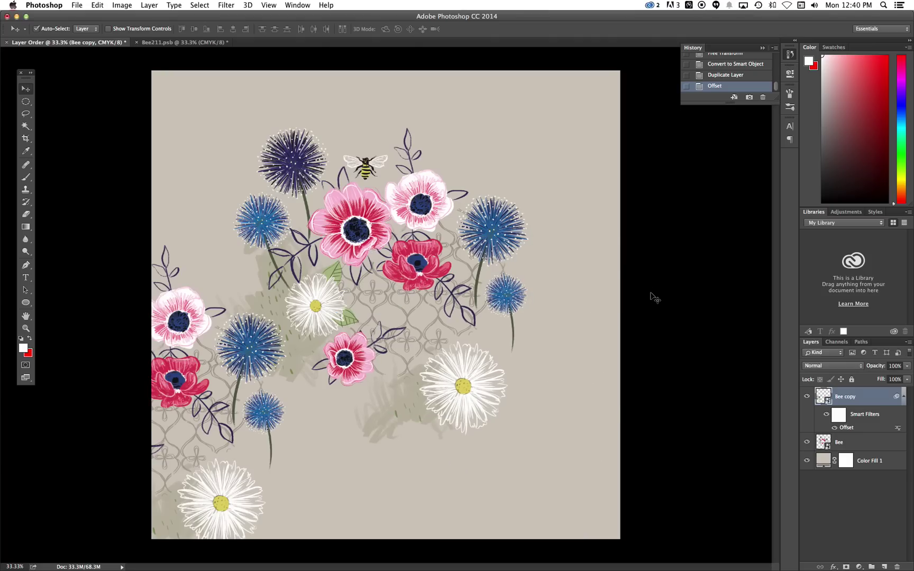
- Change Bee copy's Offset filter to 0 horizontal and +1476 vertical
double_click(850, 428)
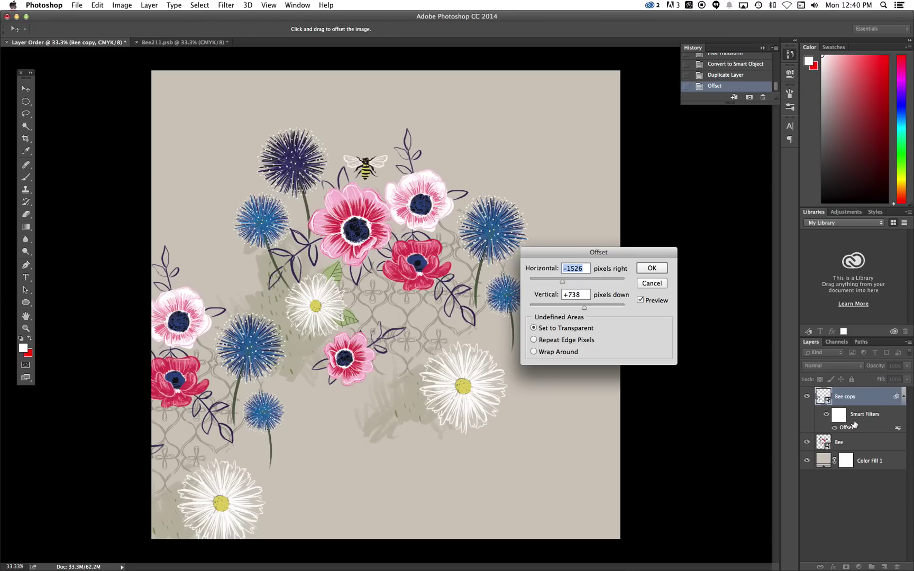
key(Tab)
text(0)
double_click(584, 269)
text(0)
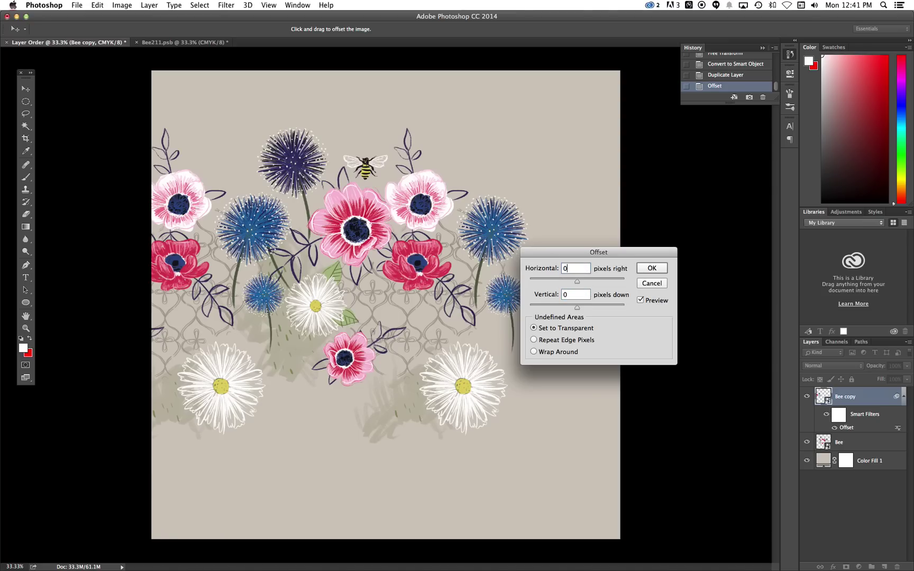
drag(578, 281, 577, 311)
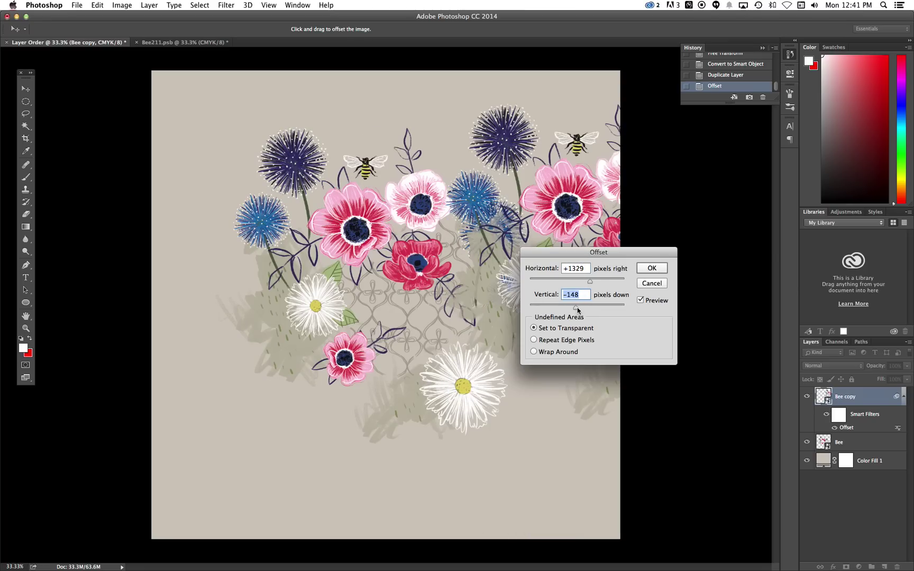
key(Tab)
text(0)
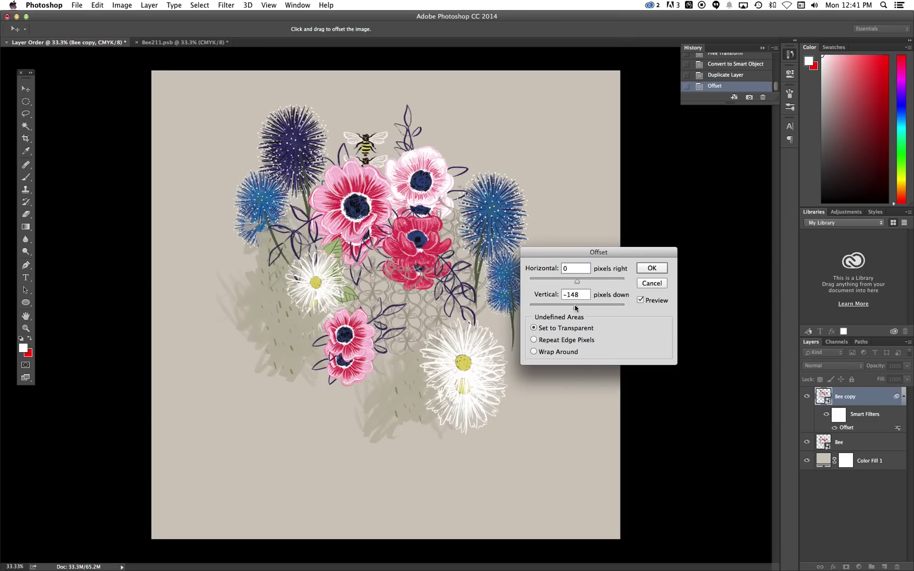
drag(575, 308, 591, 309)
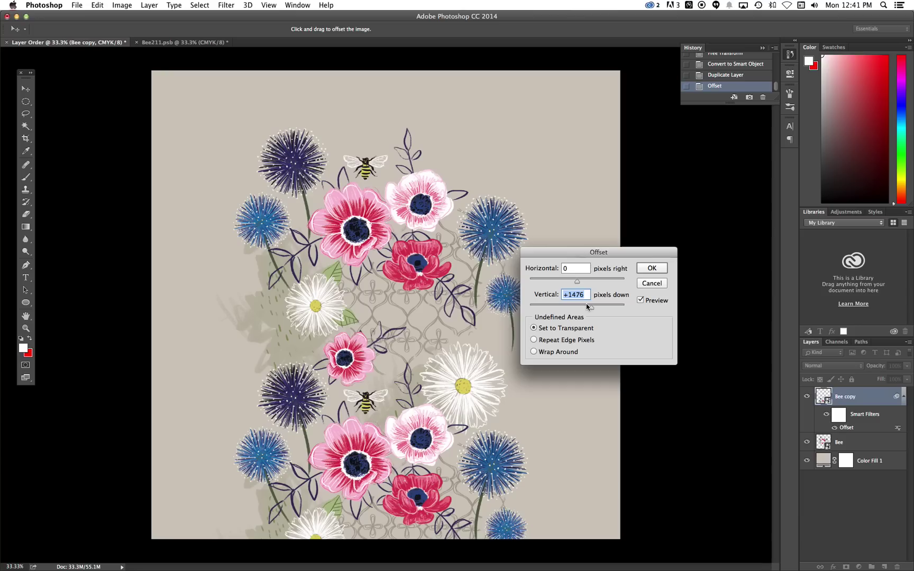
click(651, 269)
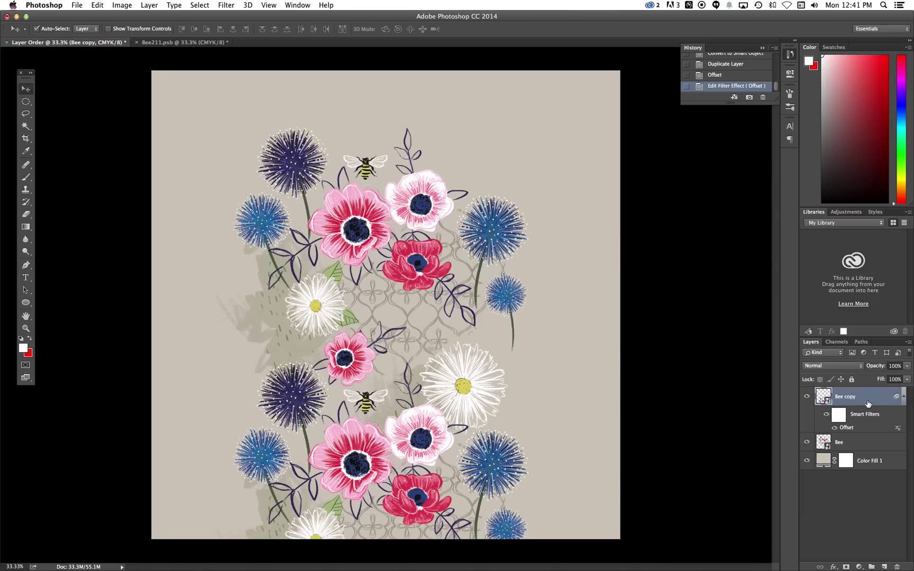
- Duplicate Bee copy as Bee copy 2 with vertical Offset -1476 and move it below Bee
drag(867, 401, 870, 429)
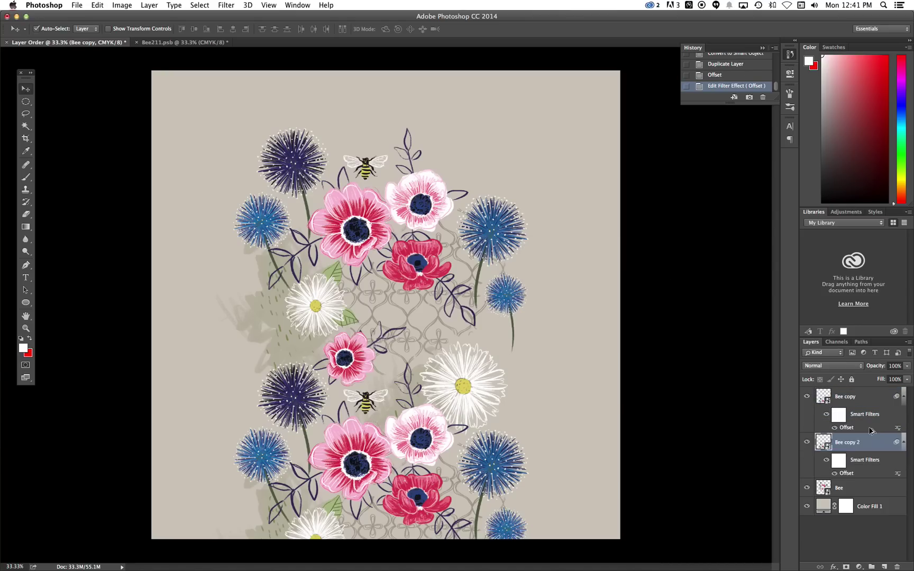
double_click(852, 474)
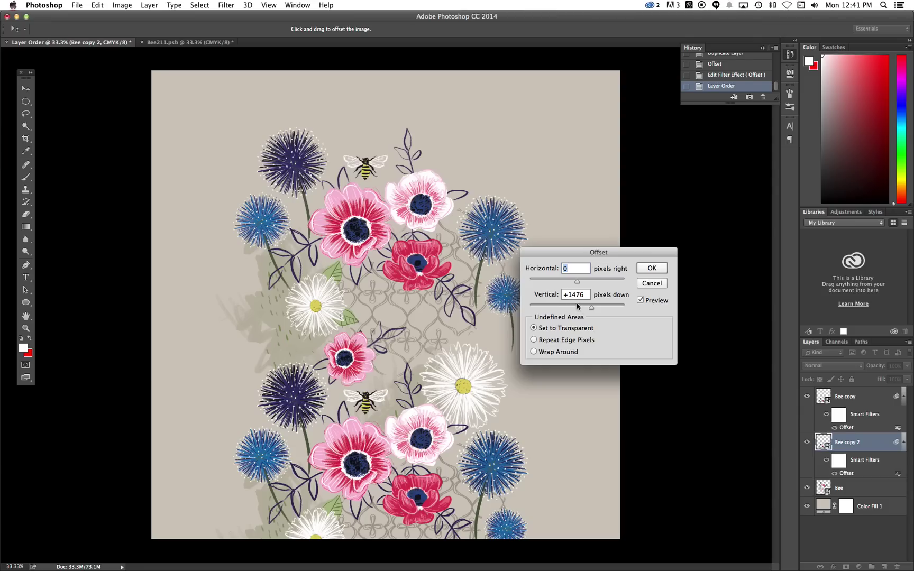
key(Tab)
text(-1476)
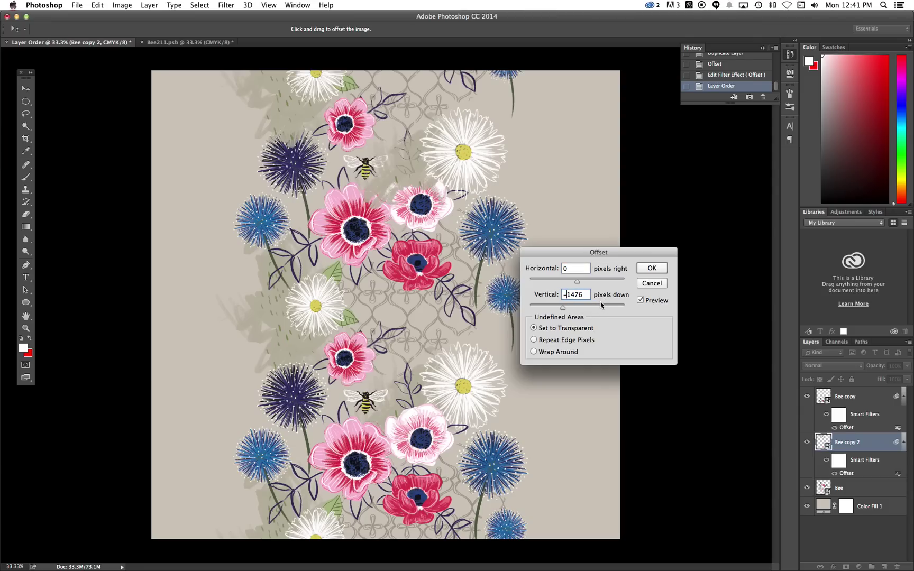
click(650, 270)
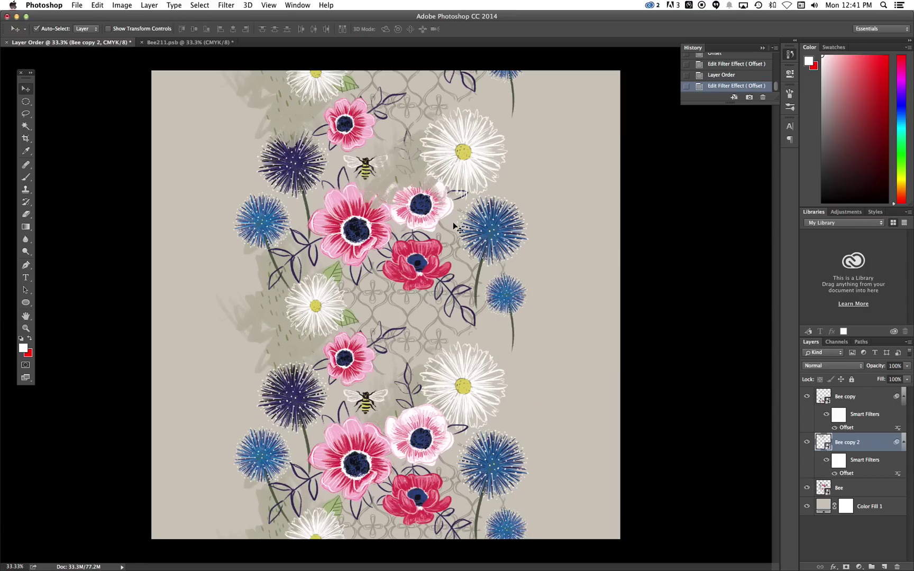
drag(873, 453, 877, 501)
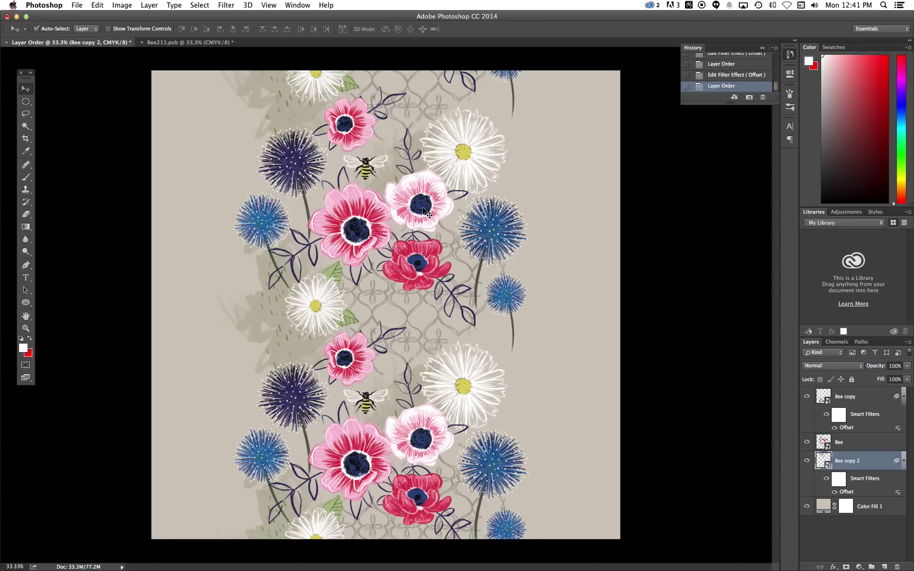
- Toggle Bee copy 2 and Bee copy visibility to check the stacked bouquets
click(807, 462)
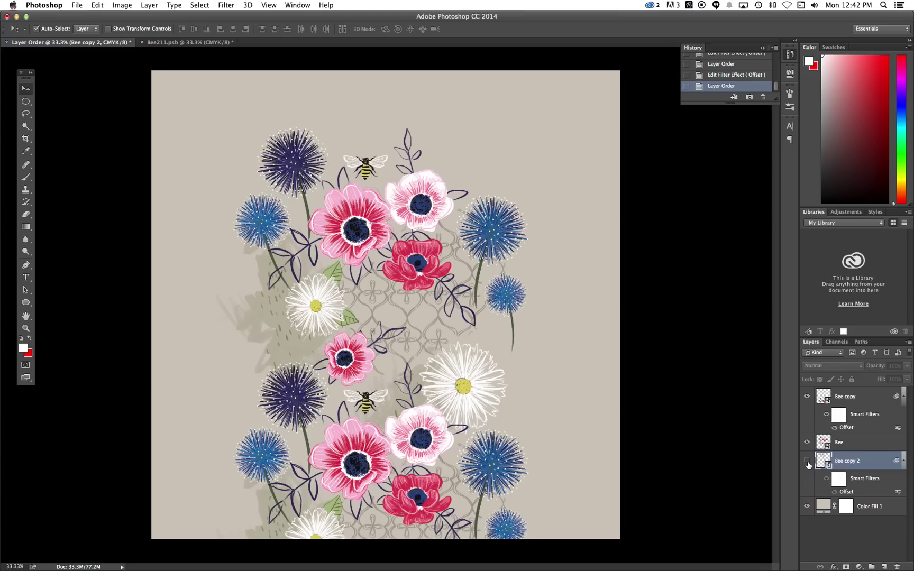
click(807, 461)
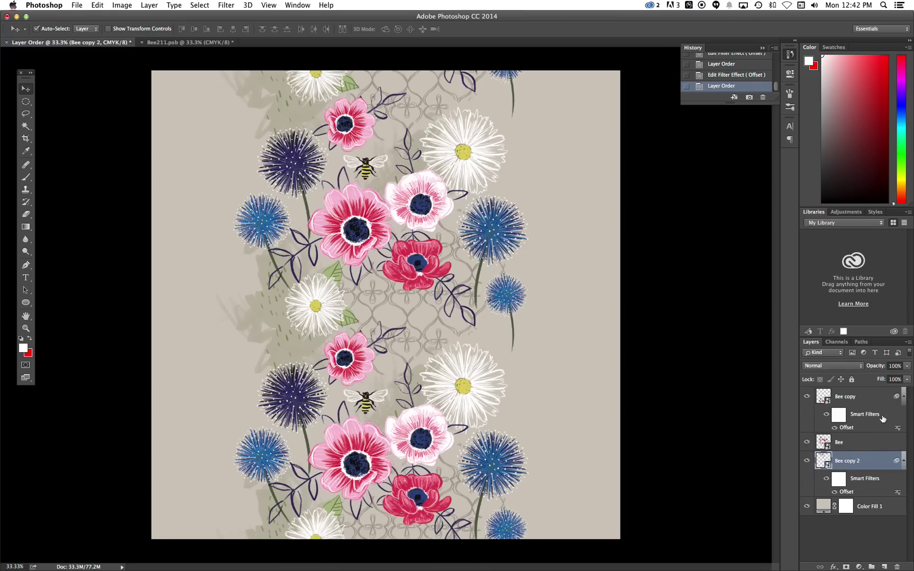
click(807, 397)
click(806, 398)
click(865, 442)
click(869, 460)
click(807, 398)
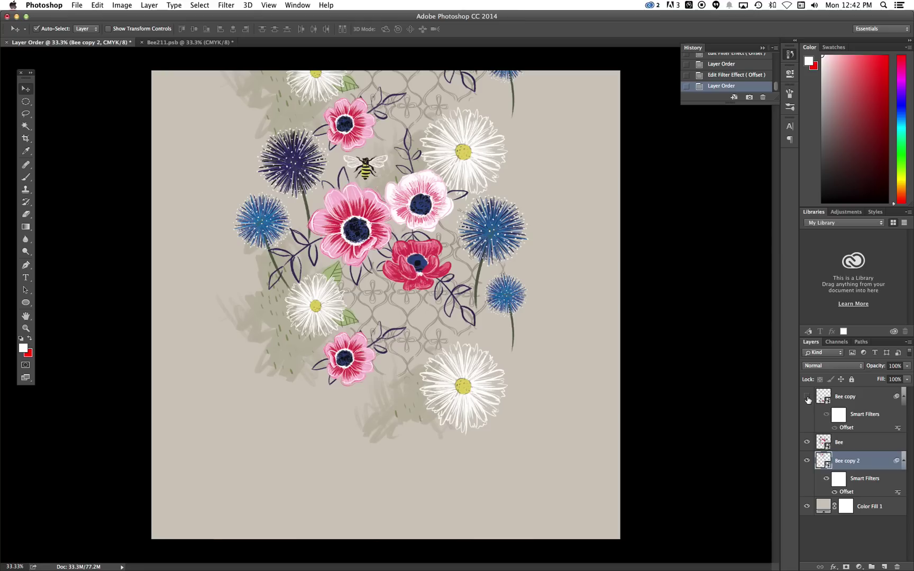
click(807, 397)
- Duplicate Bee copy as Bee copy 3 and set its vertical Offset to +738
drag(861, 397, 859, 456)
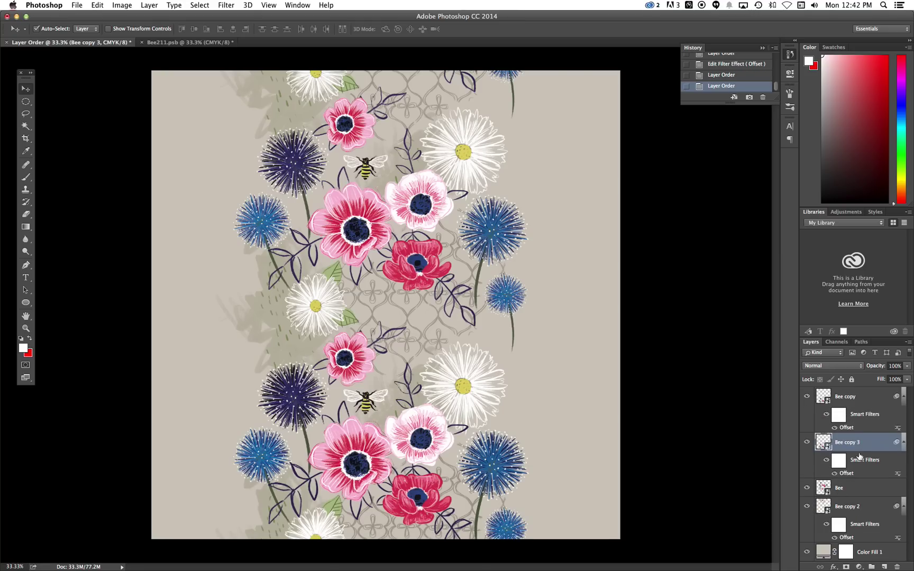
double_click(853, 473)
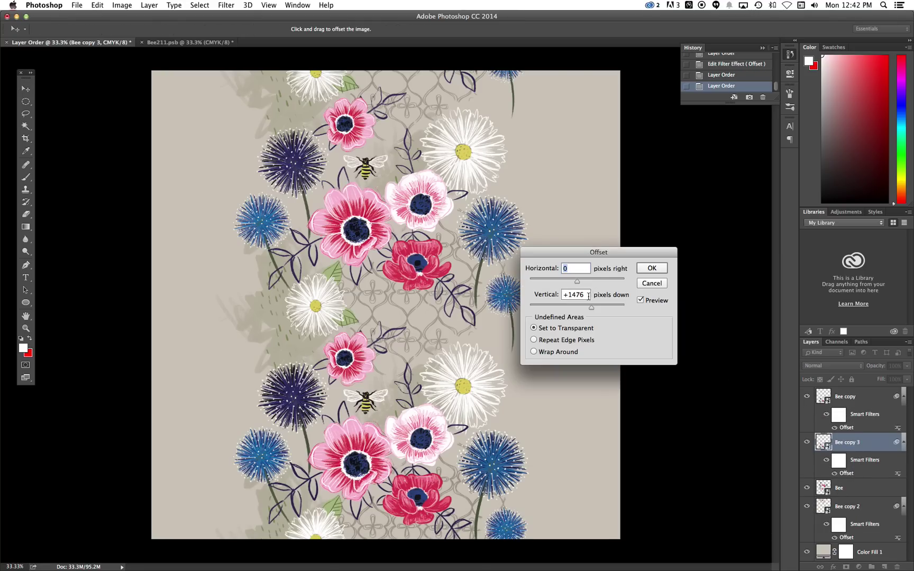
click(587, 294)
double_click(585, 295)
click(585, 294)
drag(585, 295, 569, 295)
text(738)
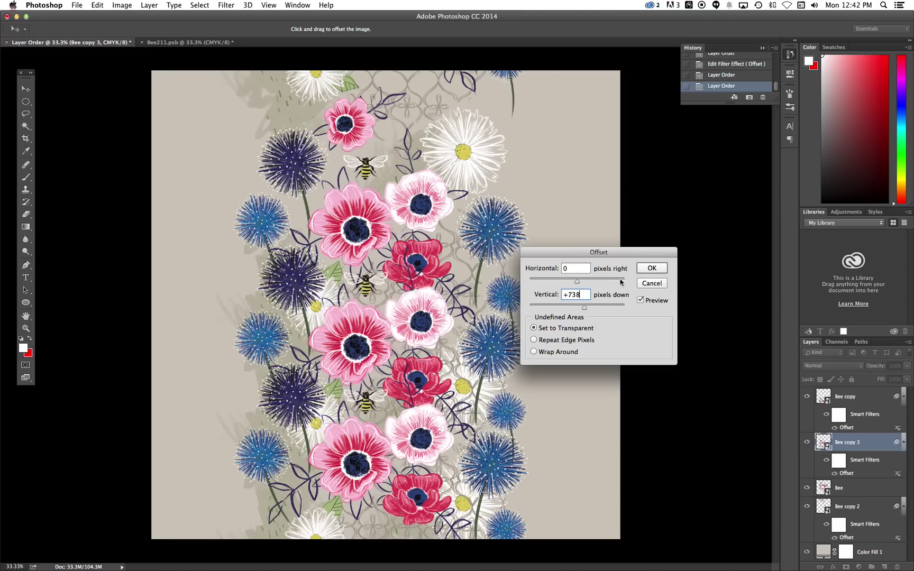
- Set Bee copy 3's horizontal Offset to +1576, apply it, and hide the layer to compare
drag(578, 282, 586, 283)
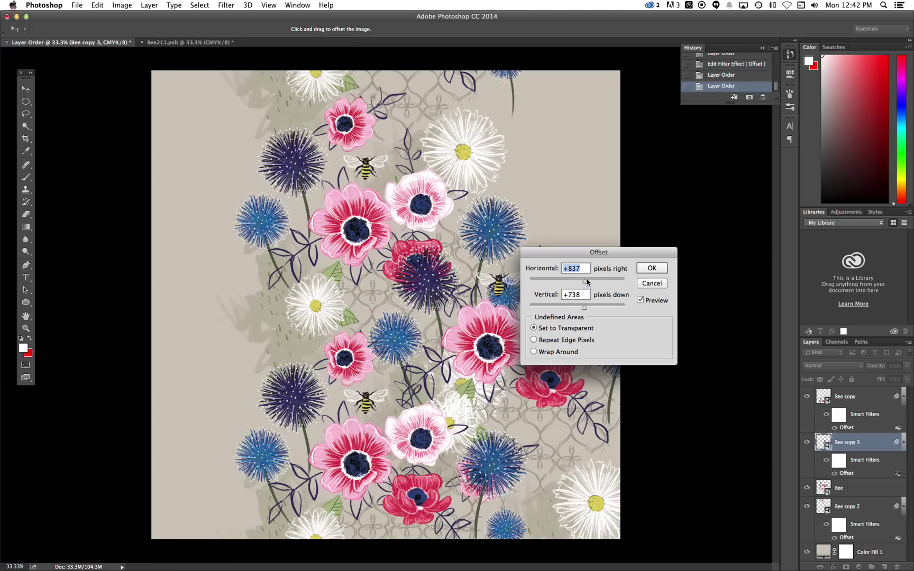
drag(625, 253, 654, 110)
drag(613, 139, 622, 140)
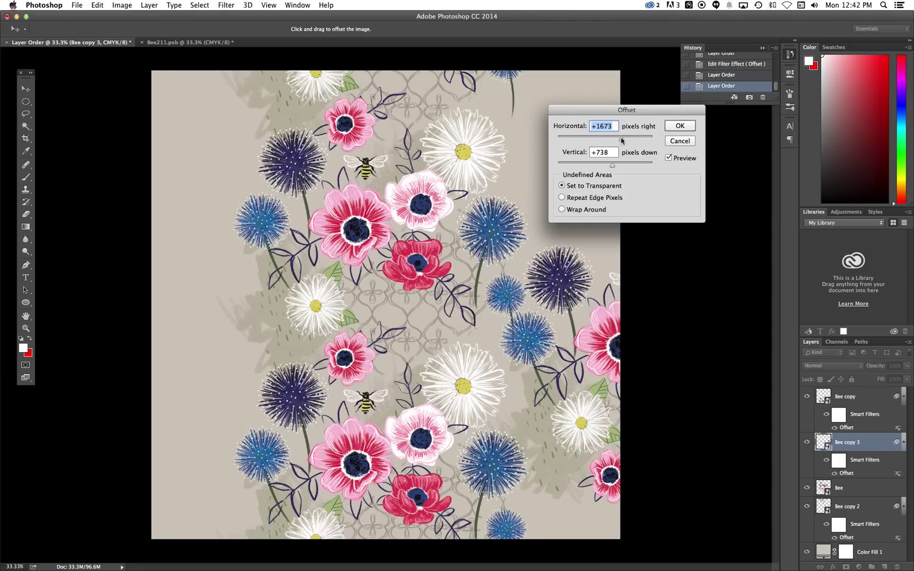
drag(621, 140, 621, 141)
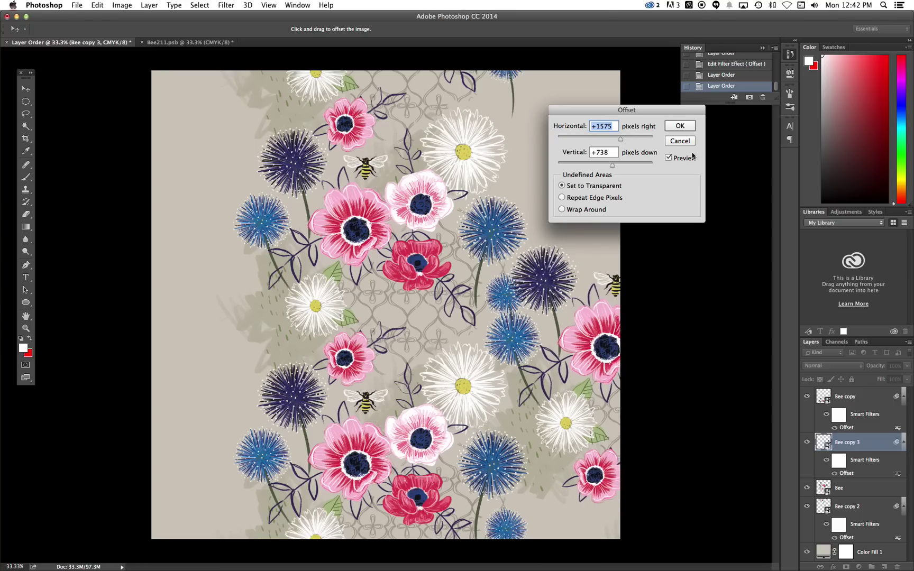
click(613, 125)
text(6)
click(681, 126)
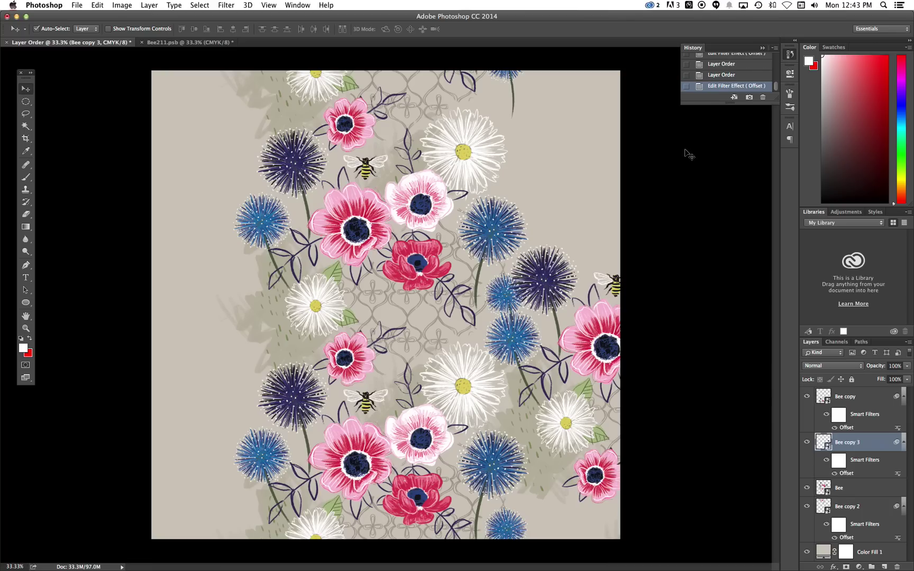
click(806, 443)
- Duplicate Bee copy 3 as Bee copy 4 with vertical Offset -738 and move it beneath Bee
click(806, 442)
click(807, 442)
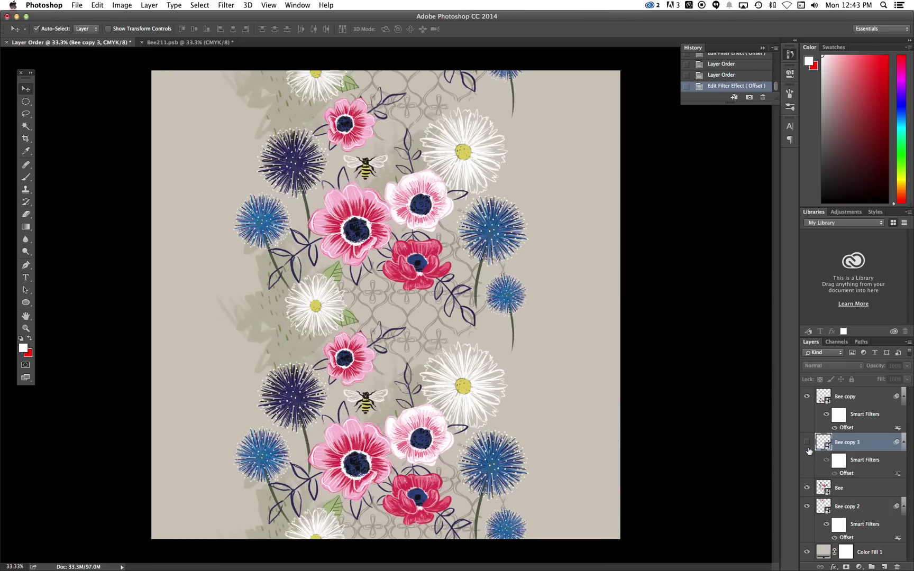
click(806, 443)
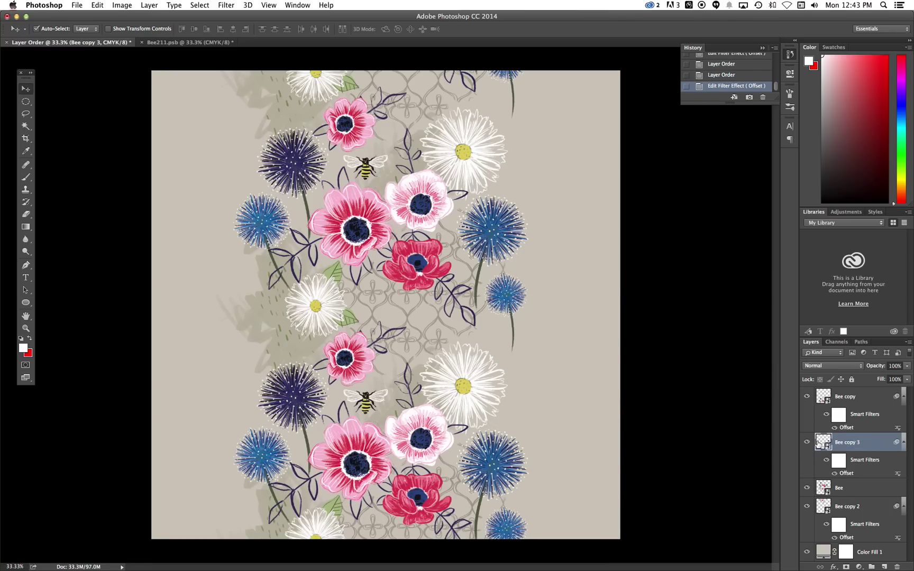
drag(818, 443, 851, 473)
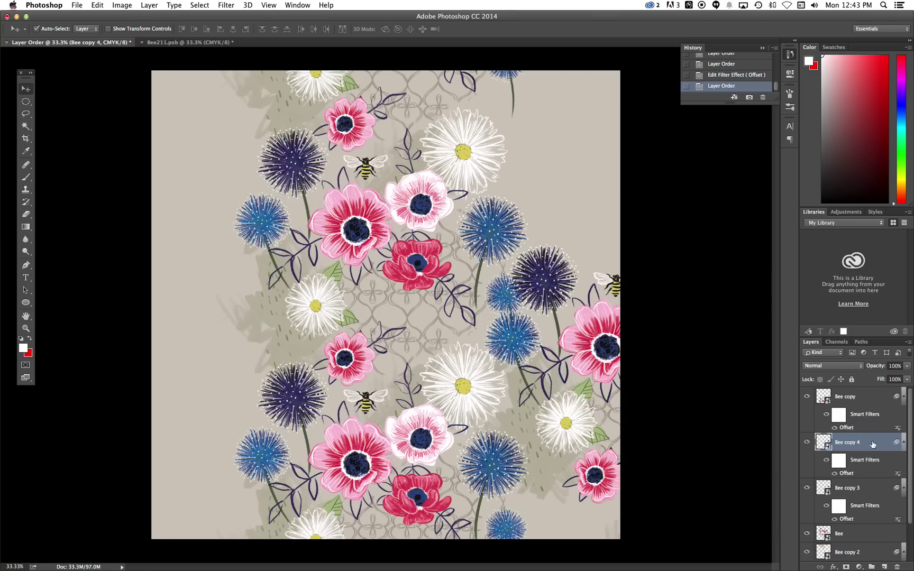
double_click(852, 474)
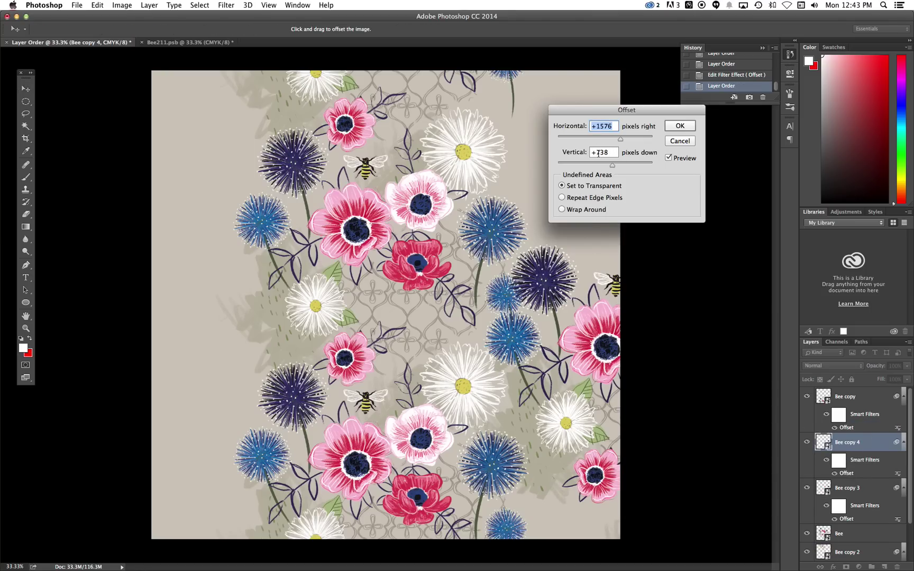
drag(596, 153, 591, 149)
text(-)
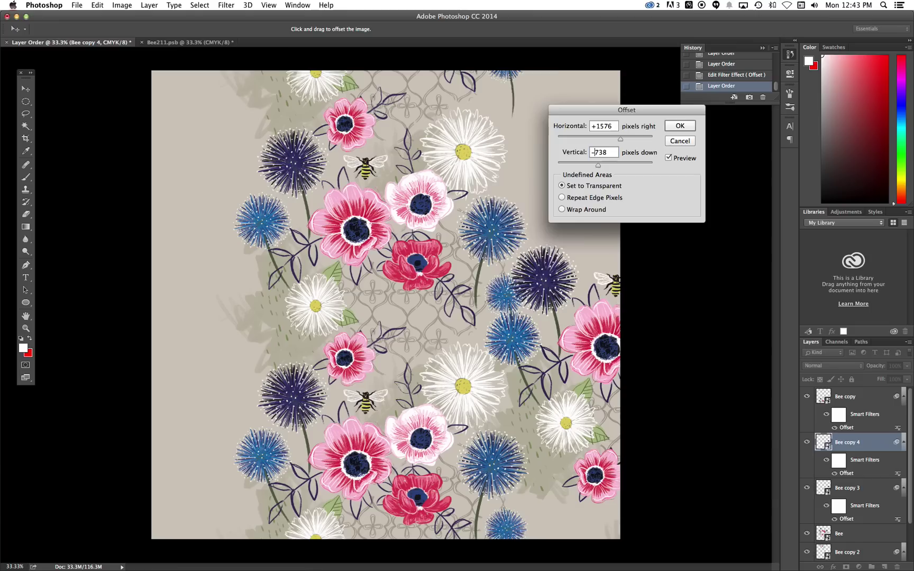
click(680, 126)
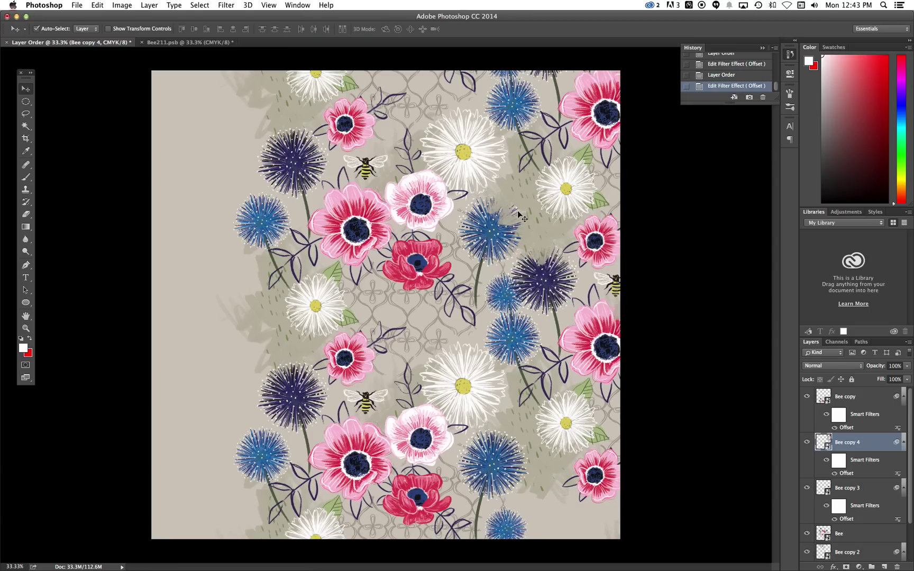
drag(873, 446, 867, 541)
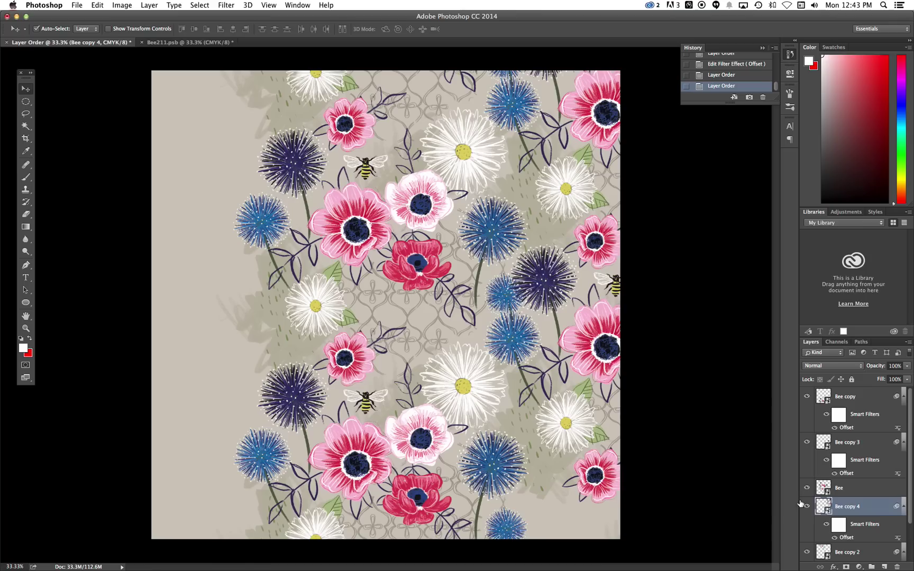
- Duplicate Bee copy 4 as Bee copy 5, set vertical Offset 2214, and move it under Bee copy
drag(865, 513, 851, 538)
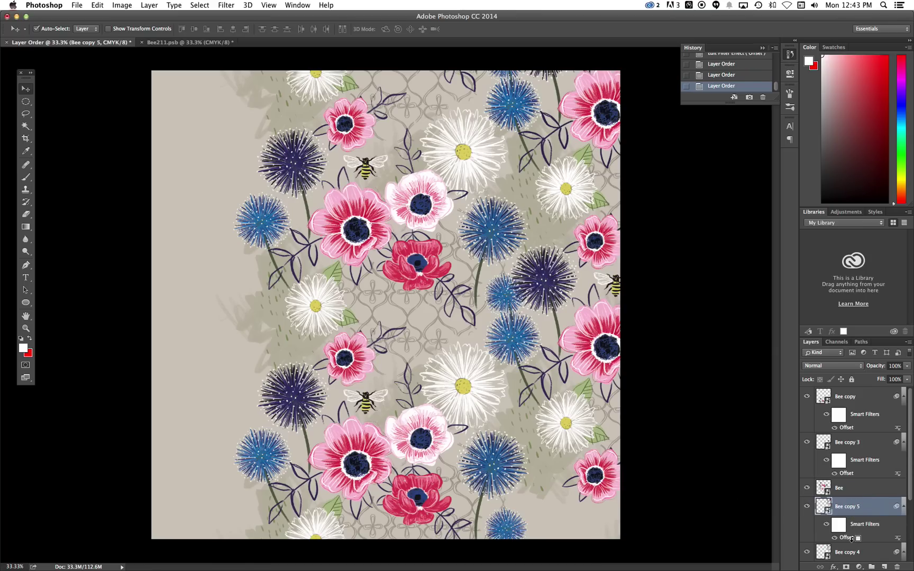
double_click(849, 538)
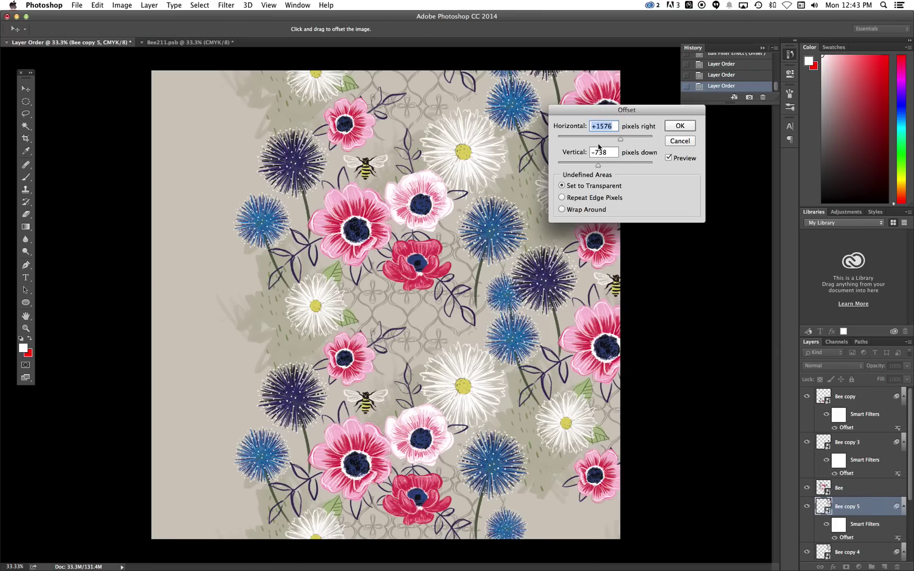
key(Tab)
key(BackSpace)
text(738)
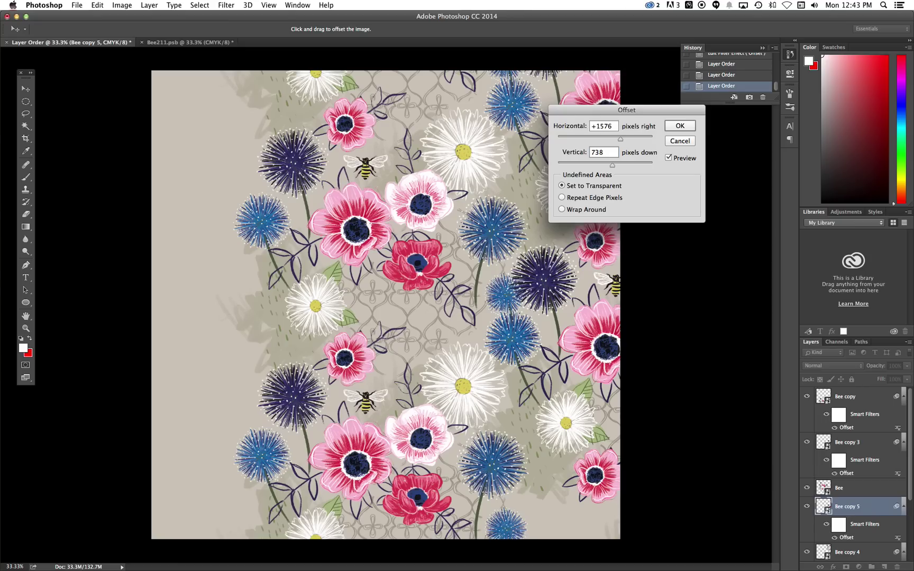
click(585, 152)
text(1476)
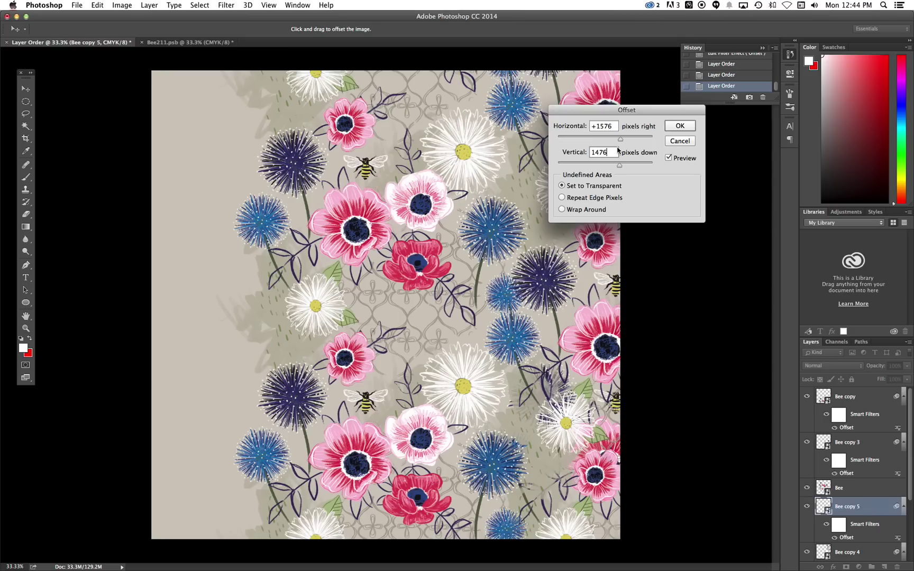
double_click(600, 152)
text(2214)
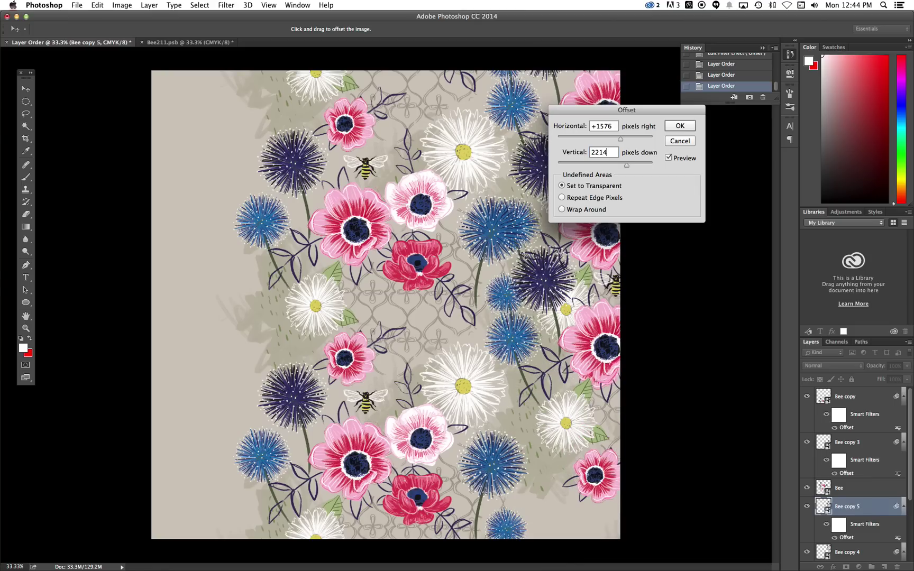
click(680, 126)
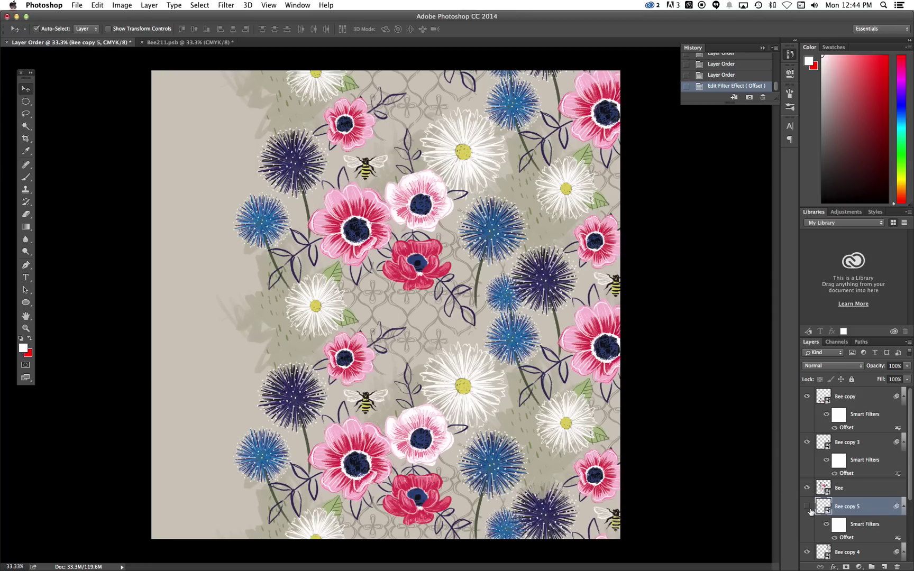
drag(847, 509, 862, 440)
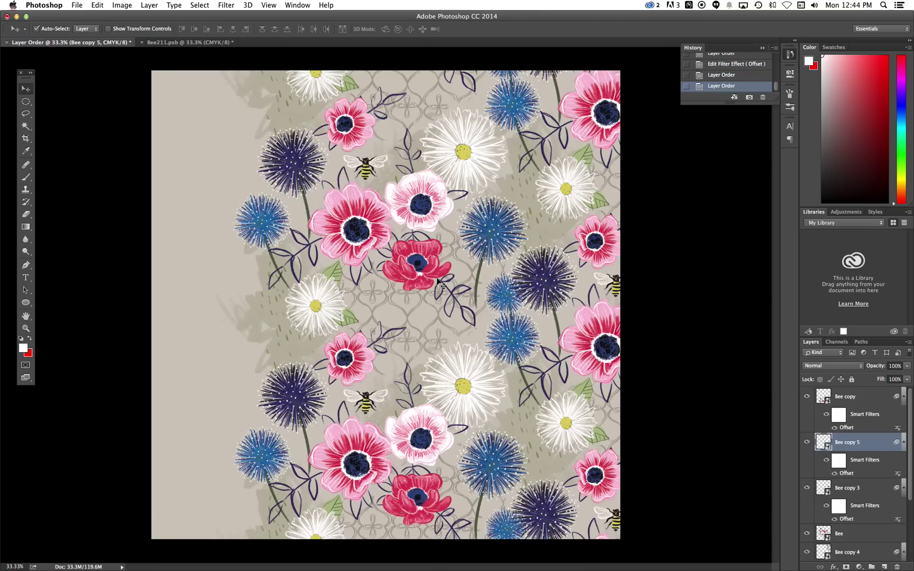
- Duplicate Bee copy 5 as Bee copy 6 and make its horizontal Offset negative
click(809, 441)
click(809, 441)
drag(871, 447, 870, 457)
double_click(854, 475)
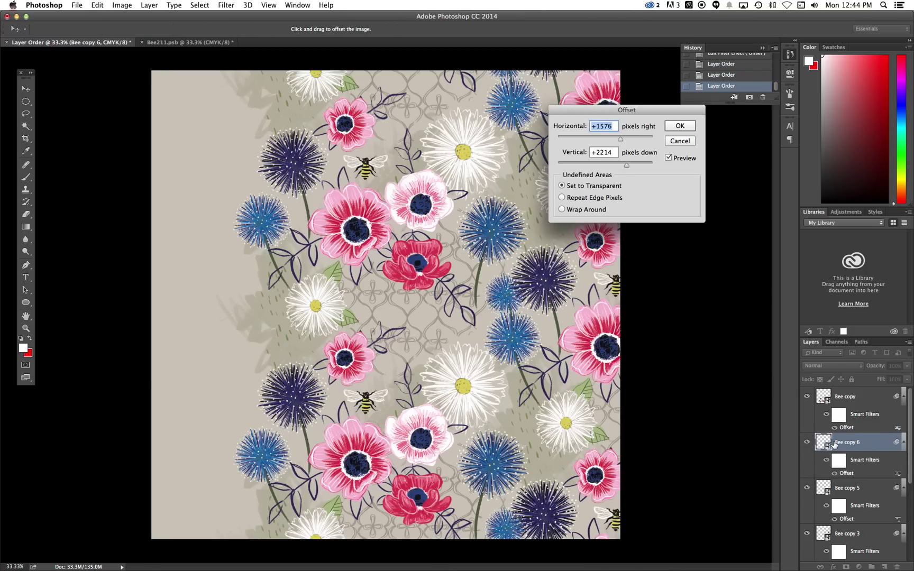
drag(629, 110, 539, 195)
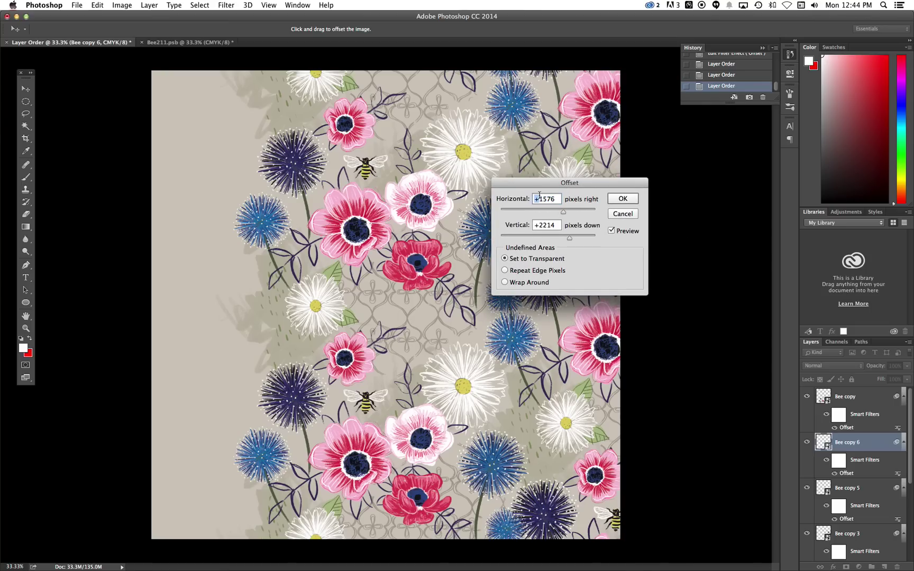
text(-)
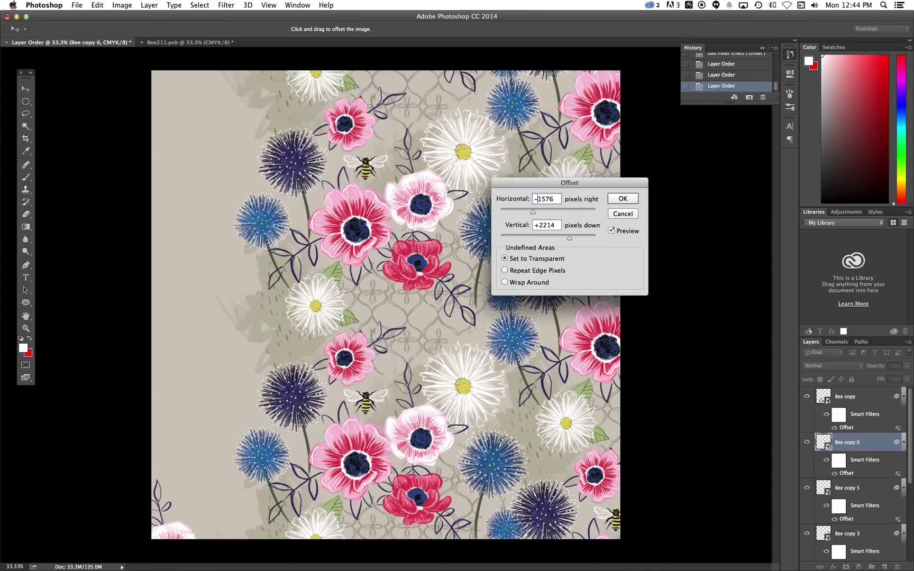
click(623, 199)
- Move Bee copy 7 down one level and flip its horizontal Offset to -1576
click(597, 282)
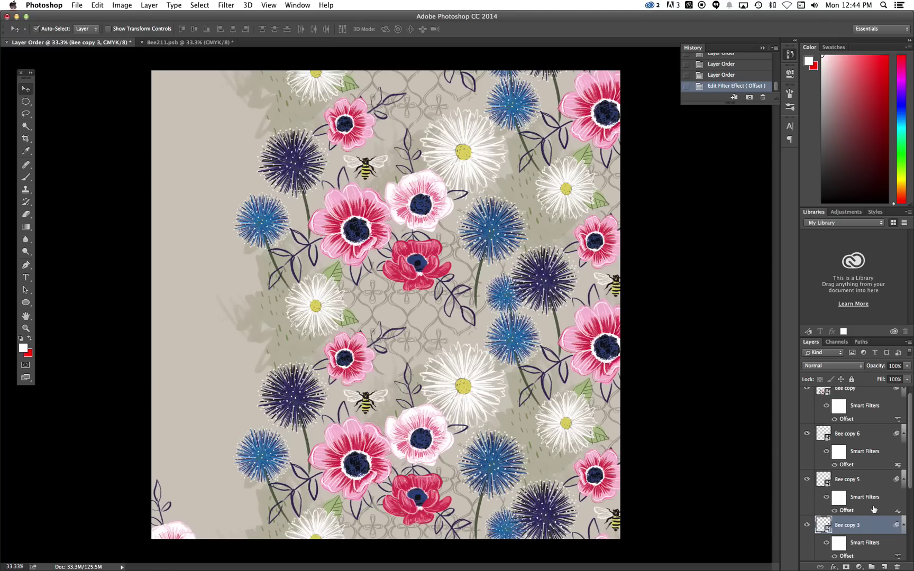
key(ctrl+[)
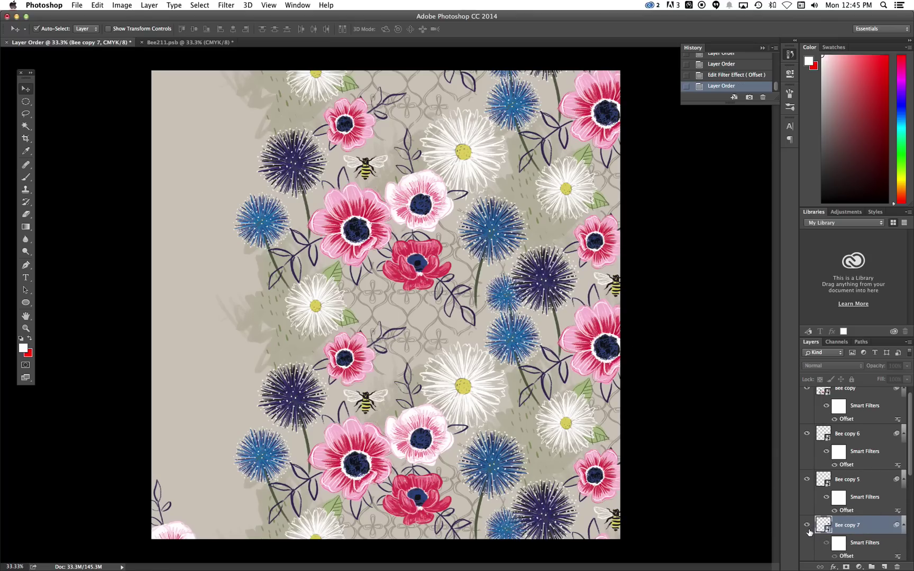
double_click(853, 556)
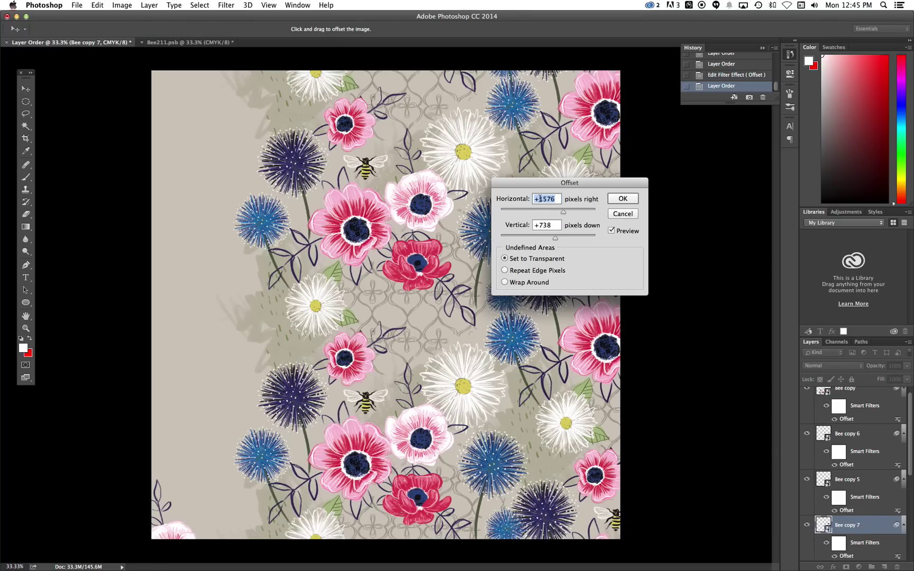
text(-)
click(628, 199)
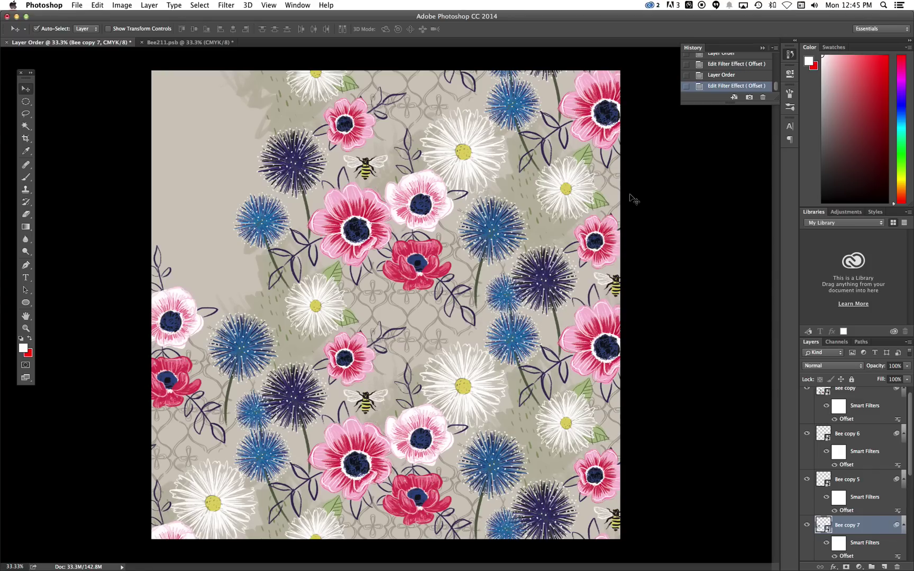
- Move Bee copy 8 below Bee and change its horizontal Offset to +1576
click(594, 149)
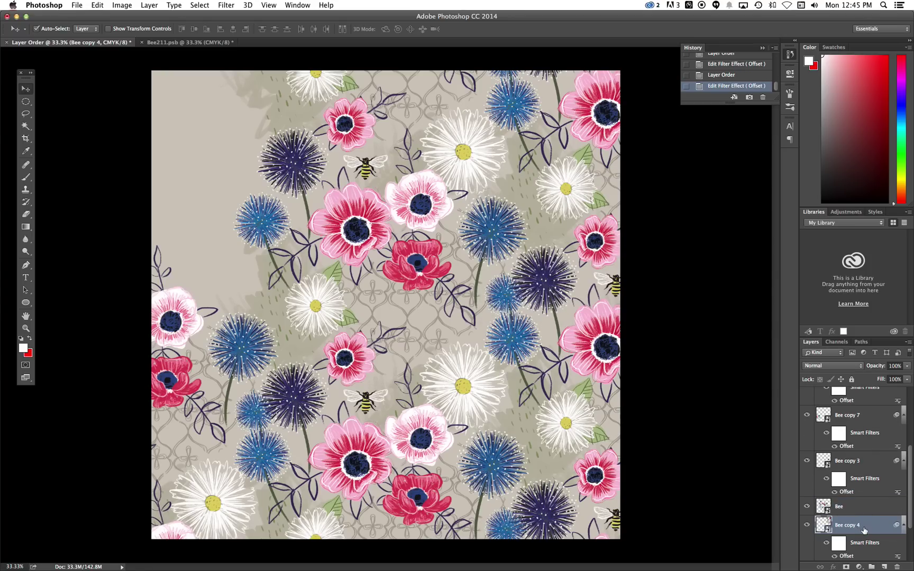
key(ctrl+[)
double_click(848, 555)
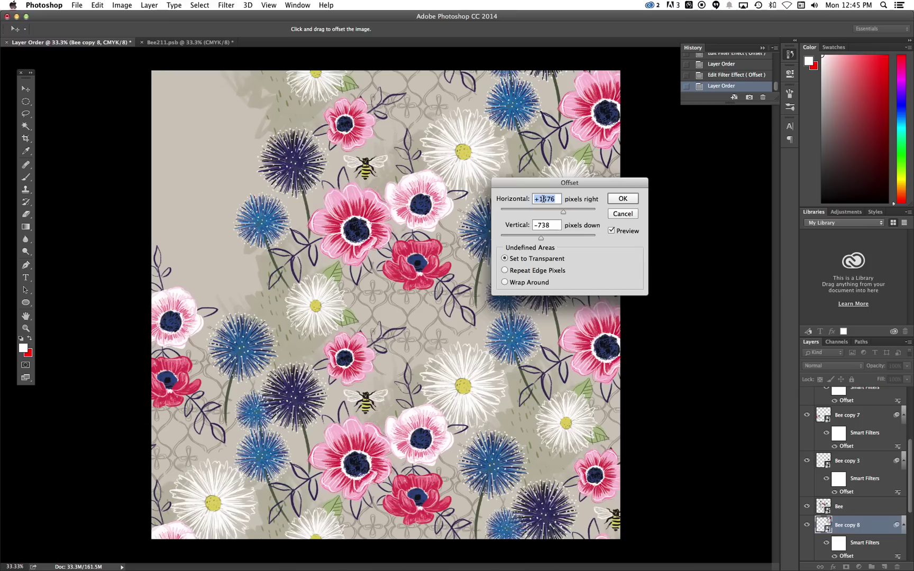
click(537, 199)
drag(537, 198, 534, 198)
key(BackSpace)
click(623, 199)
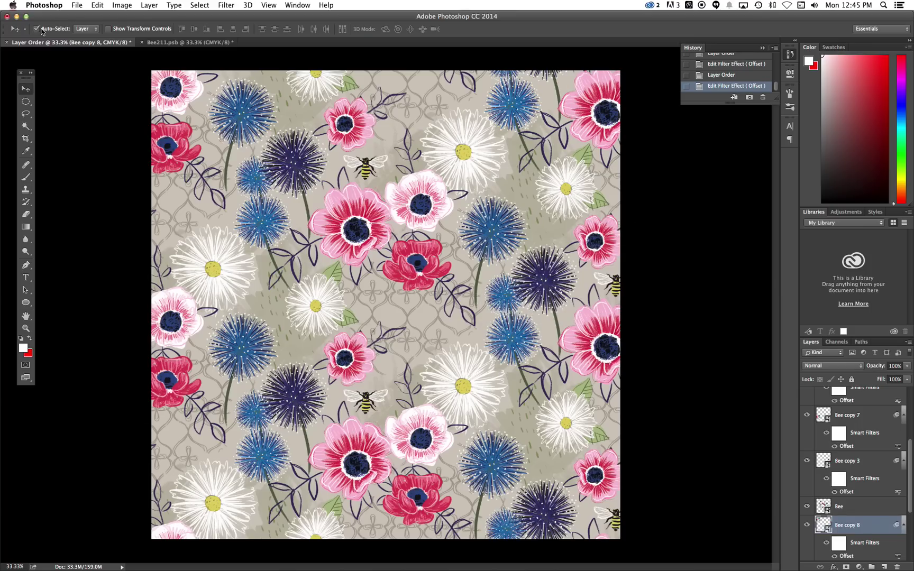
click(593, 119)
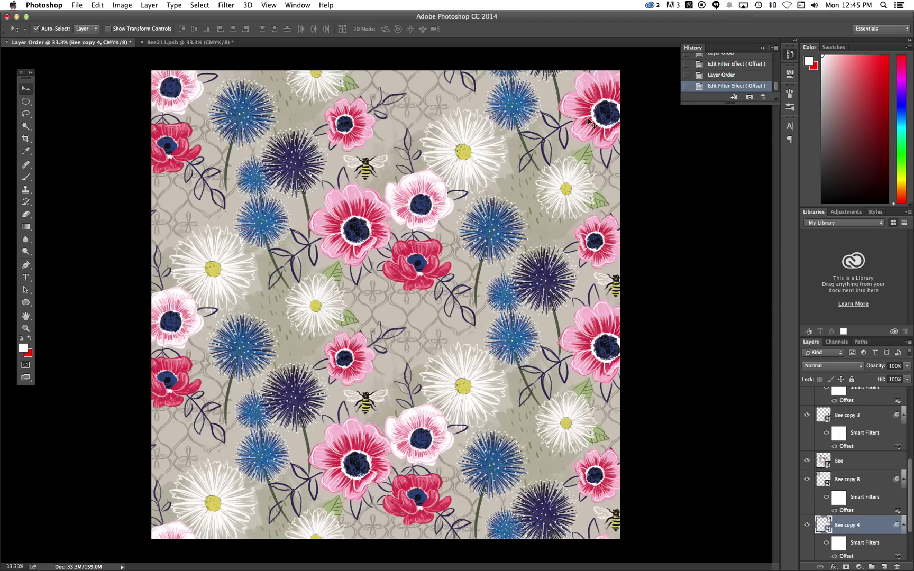
click(807, 524)
click(806, 524)
- Toggle the Bee, DkPink, SmMedPink and Poufs copy 2 layers to locate the small blue pouf
click(872, 465)
click(807, 461)
click(808, 461)
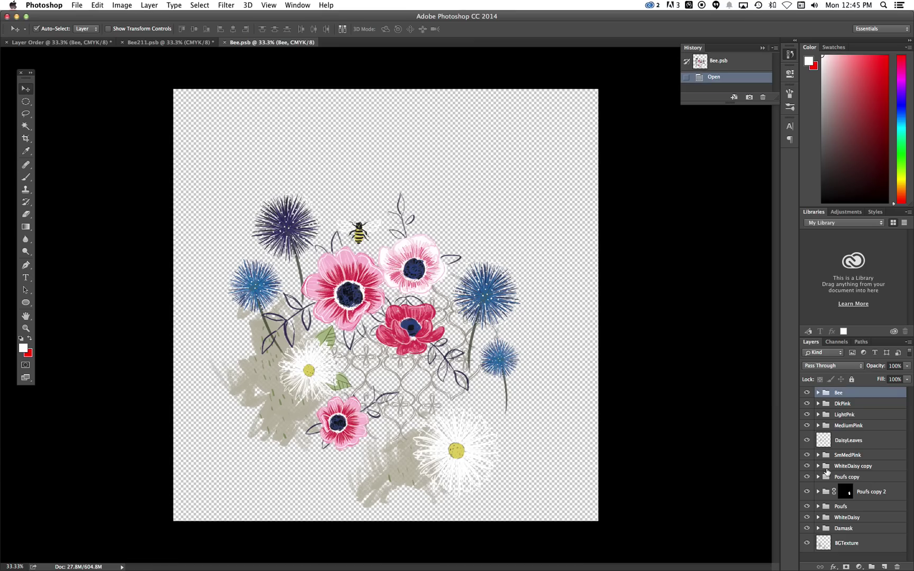
click(807, 404)
click(806, 404)
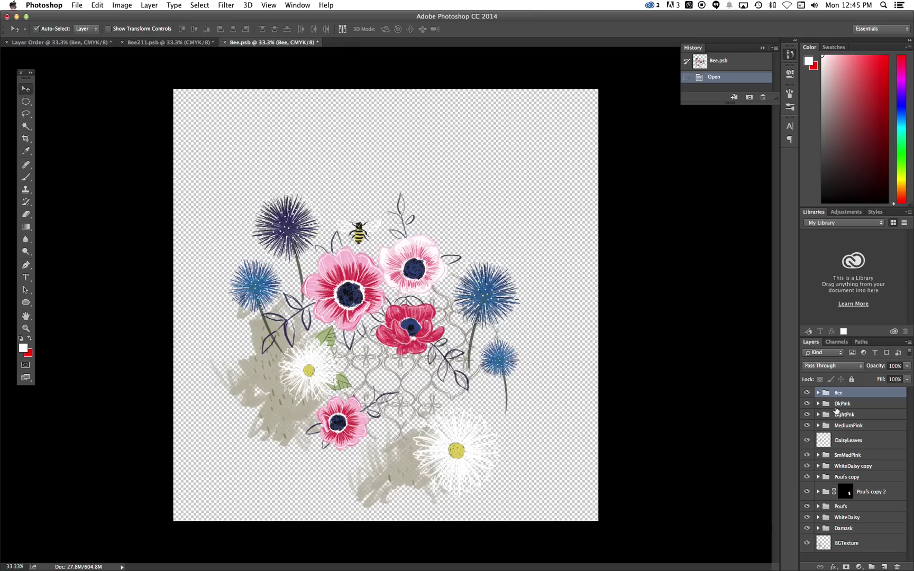
click(807, 456)
click(807, 492)
click(807, 493)
- Turn off Auto-Select and move the Poufs copy 2 blue pouf down beside the white daisy
click(876, 492)
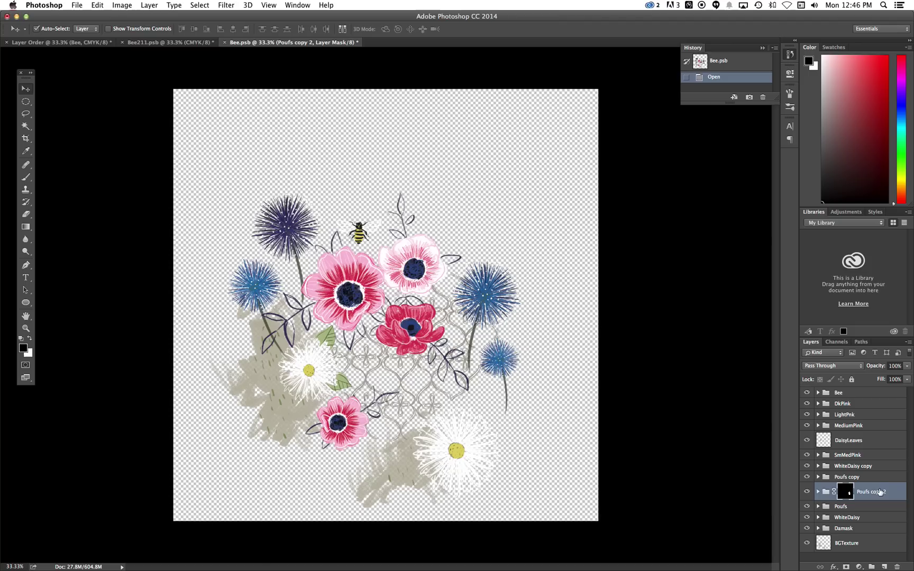
drag(503, 365, 470, 379)
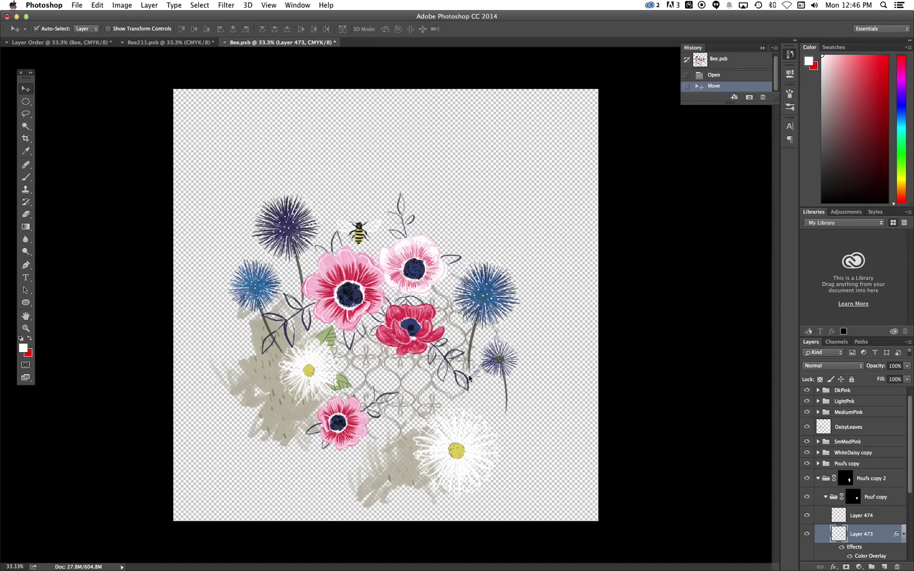
key(ctrl+z)
click(818, 478)
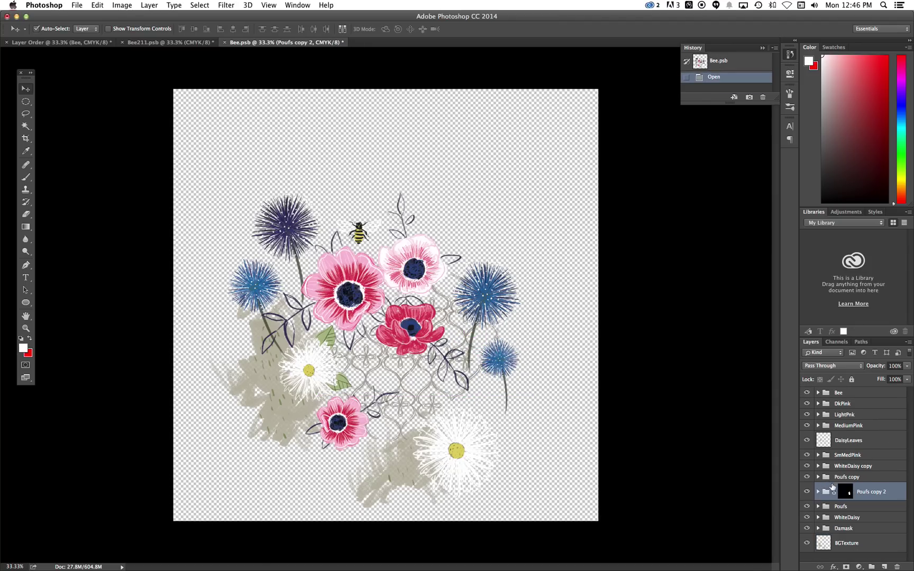
ctrl+click(841, 483)
click(36, 30)
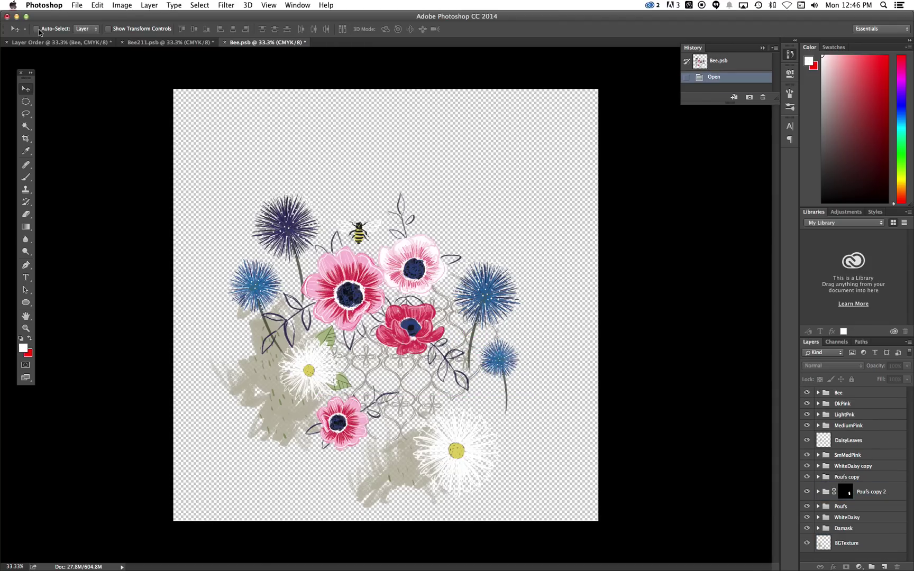
click(441, 394)
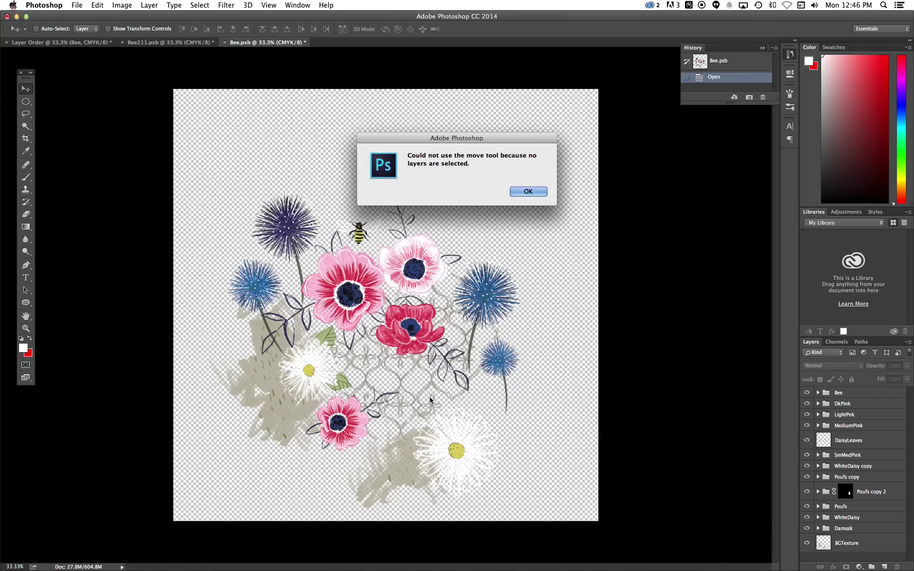
click(528, 190)
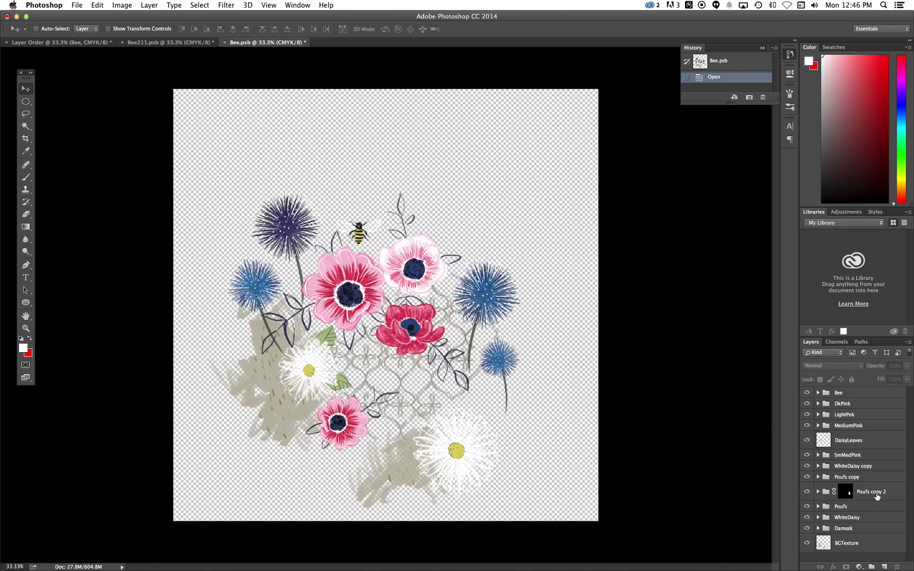
click(874, 489)
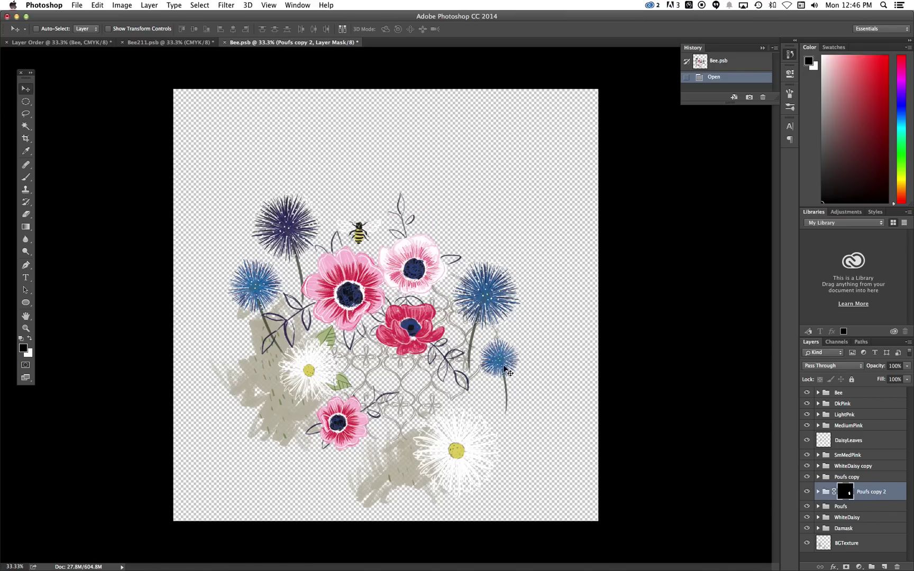
drag(458, 385, 429, 412)
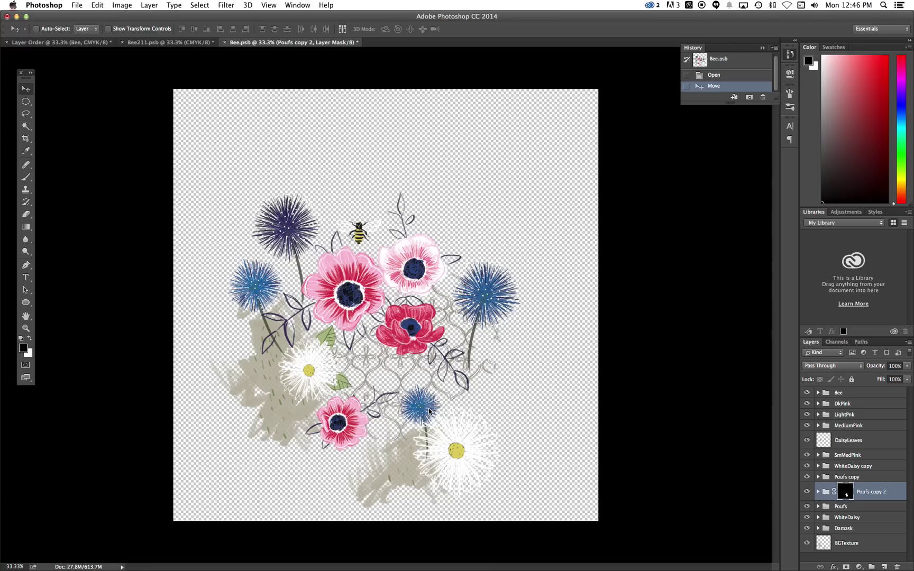
- Save Bee.psb with the moved blue pouf and return to the Layer Order document
click(77, 7)
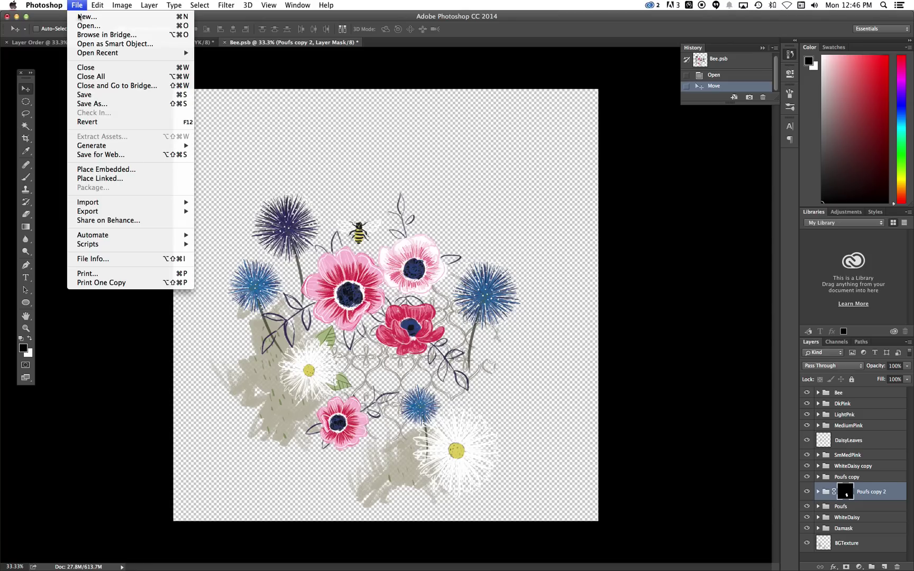
click(102, 96)
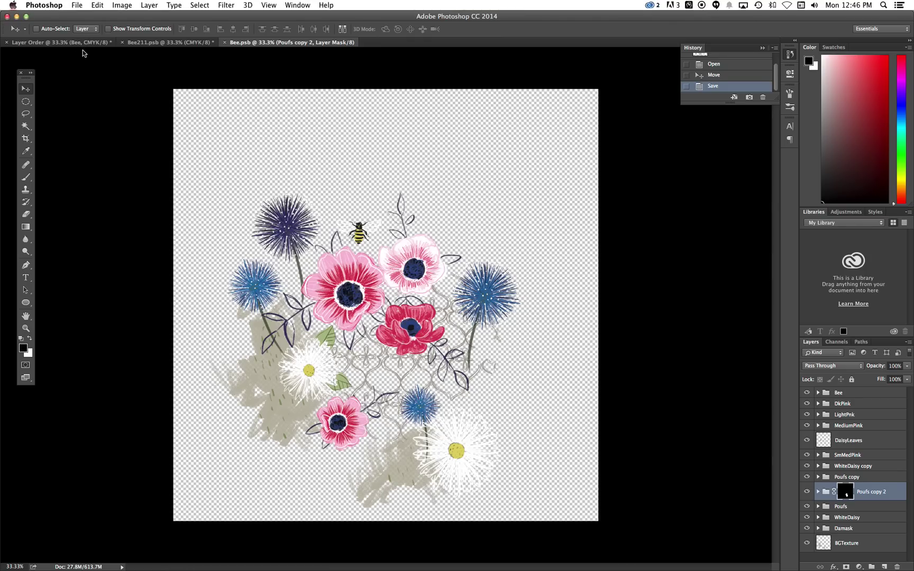
click(81, 42)
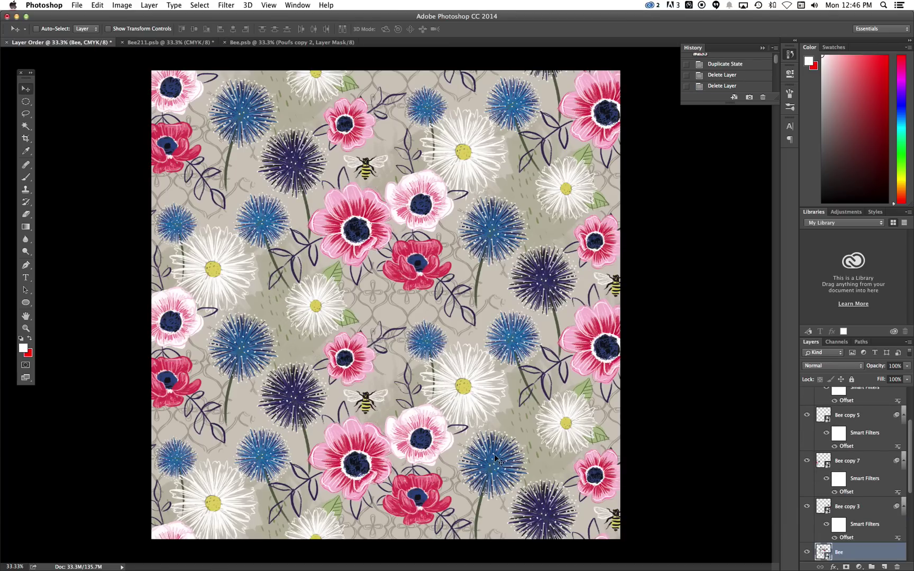
- Compare the repeat before and after the smart object update using the Edit Filter Effect (Offset) and Update Smart Objects history states
drag(777, 58, 778, 94)
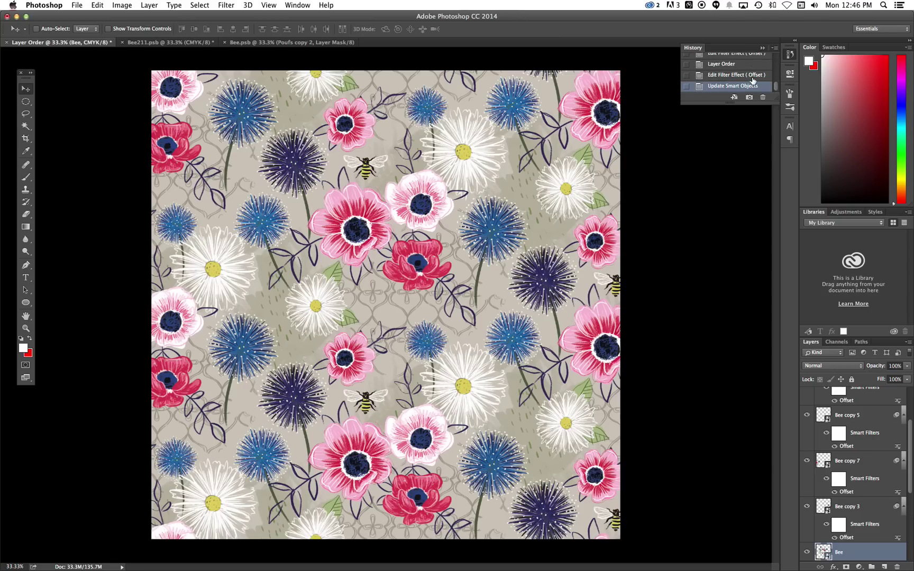
click(735, 75)
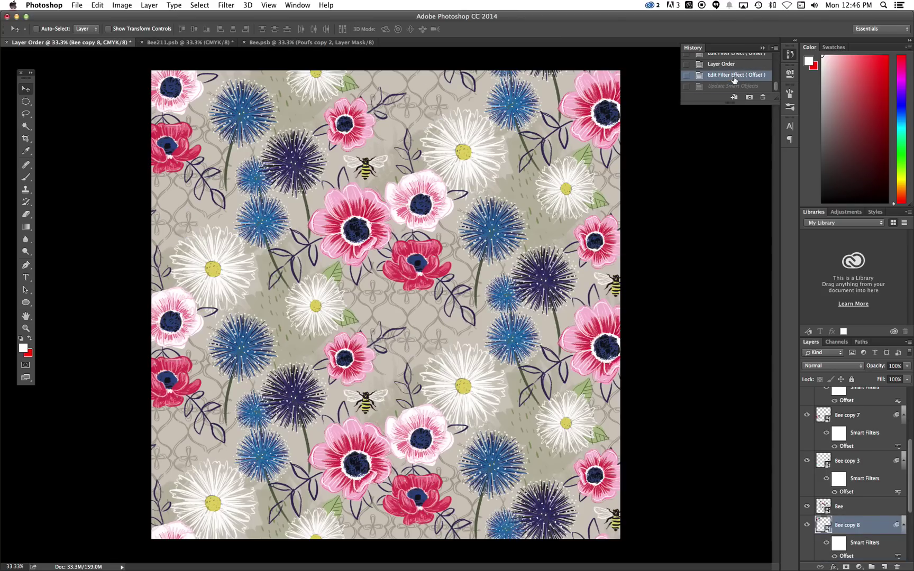
click(734, 88)
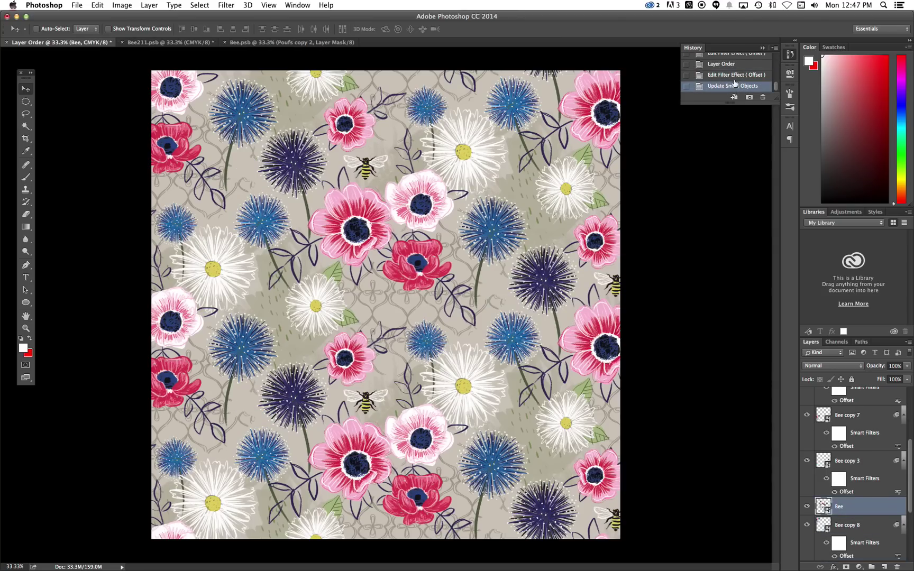
click(734, 76)
click(733, 87)
click(807, 416)
click(808, 416)
click(807, 416)
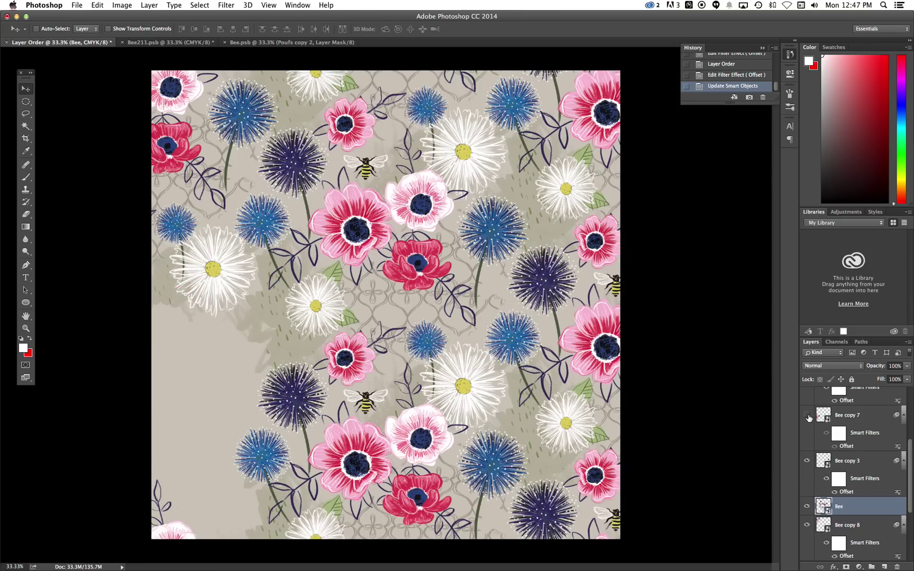
click(807, 416)
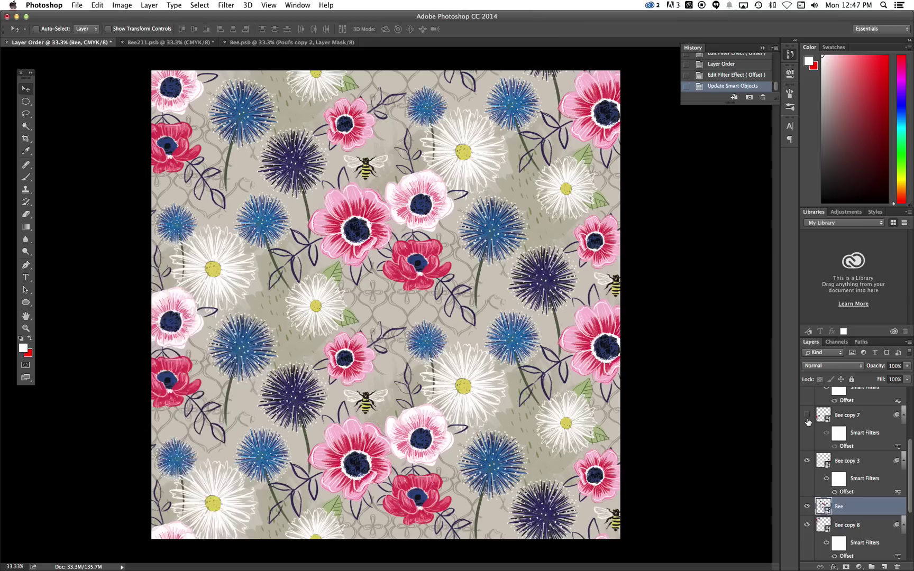
click(806, 417)
click(806, 417)
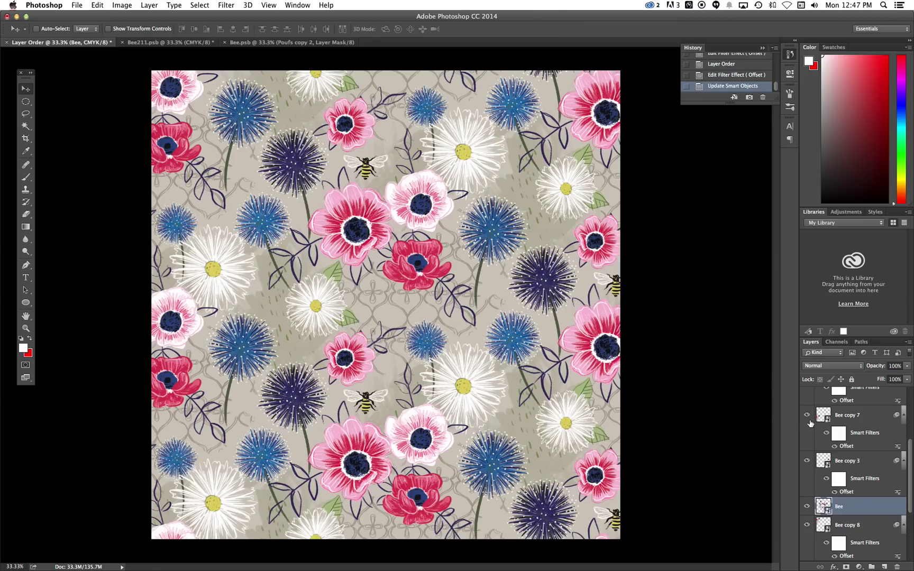